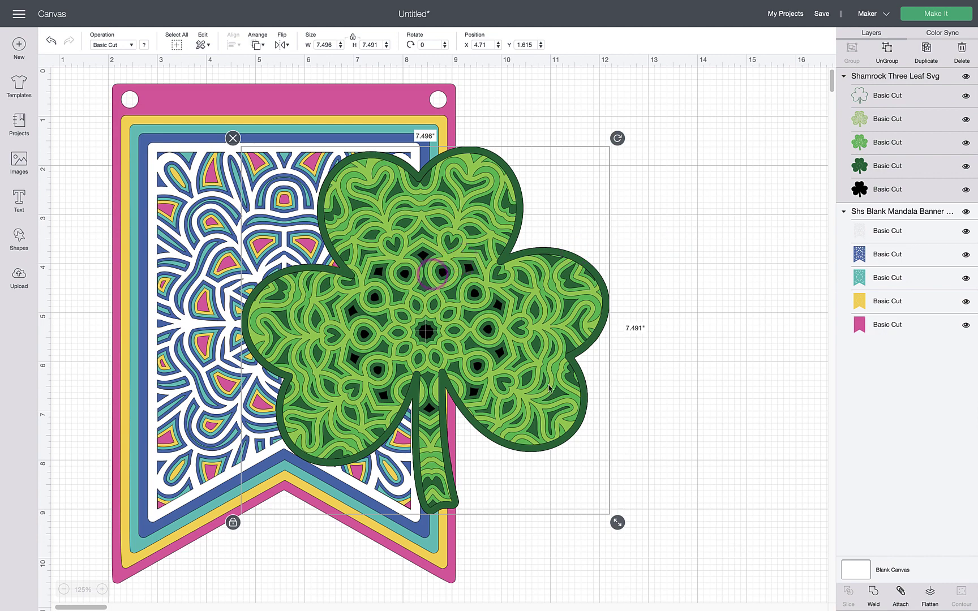
Separate the two designs by moving the shamrock clear of the banner and shifting the banner slightly away from it.
left_click_drag(433, 290, 637, 280)
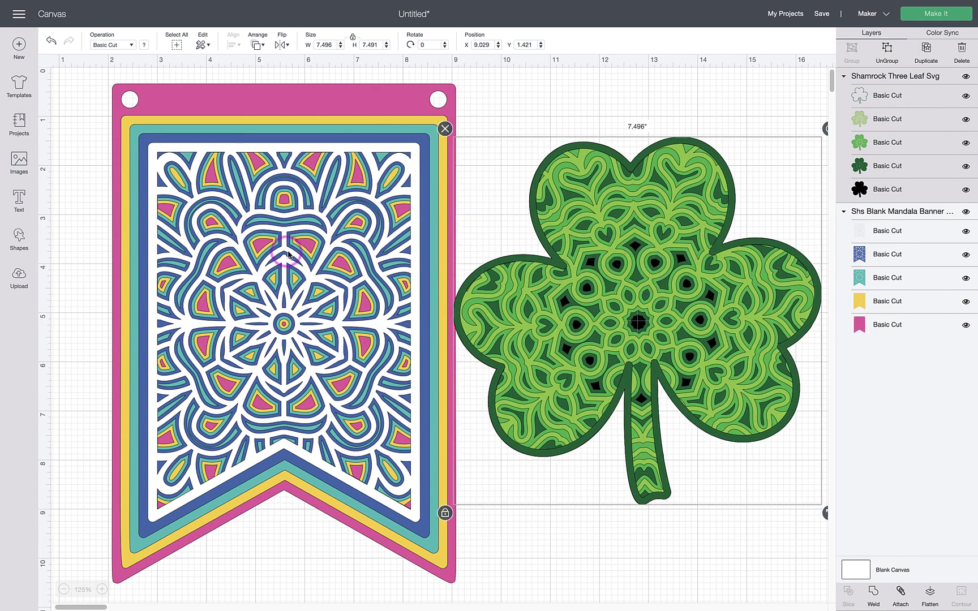
left_click_drag(287, 253, 255, 248)
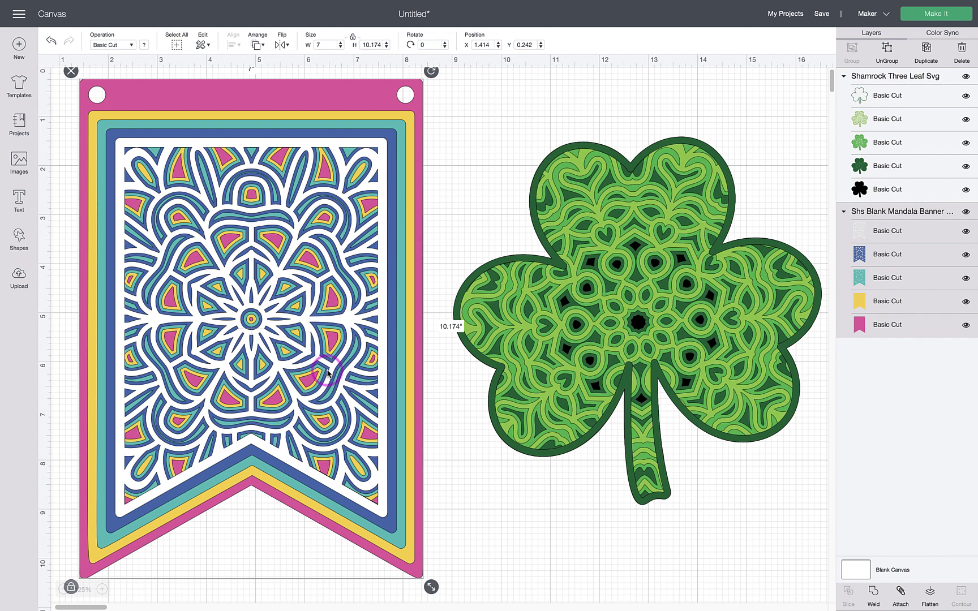
Move the shamrock onto the banner and shrink it to about 4.75 inches wide.
left_click(611, 260)
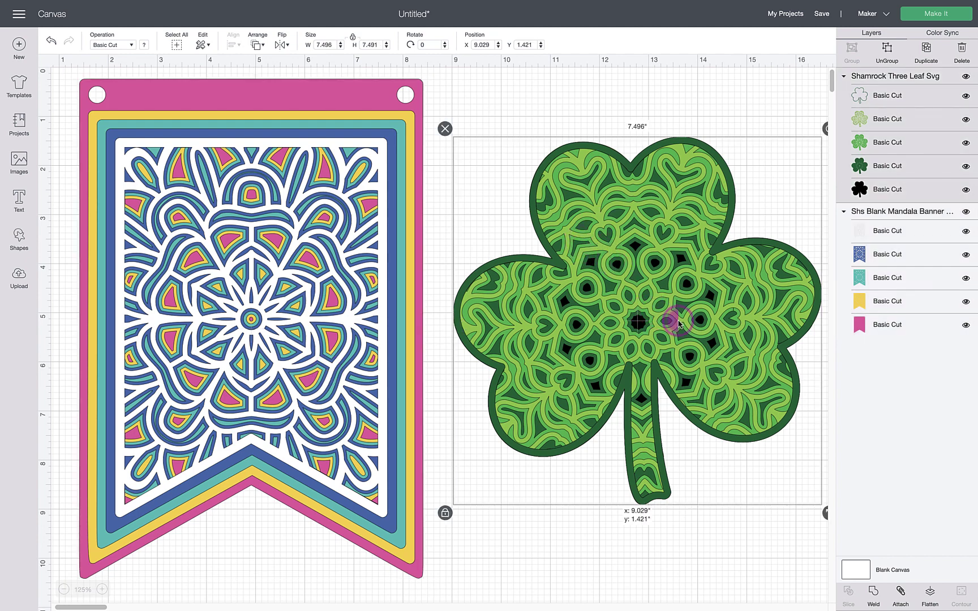
left_click_drag(679, 322, 558, 317)
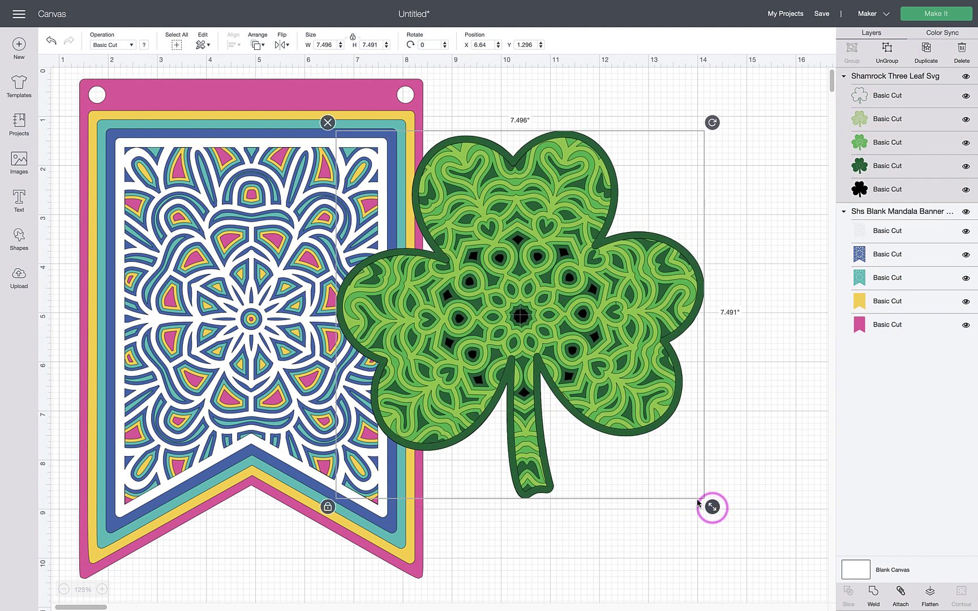
left_click_drag(546, 334, 329, 346)
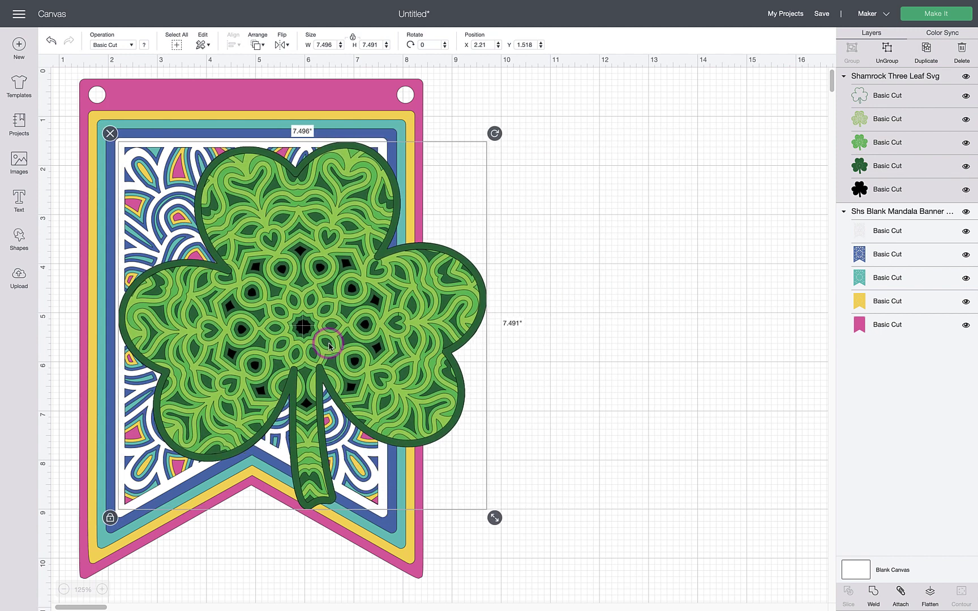
left_click_drag(495, 518, 367, 391)
left_click_drag(200, 220, 209, 251)
left_click_drag(376, 422, 351, 406)
Move the banner toward the middle of the canvas, reduce the shamrock to about 4.64 inches wide and center it over the mandala panel.
left_click_drag(517, 317, 291, 273)
left_click_drag(497, 274, 483, 306)
left_click(678, 234)
left_click(479, 300)
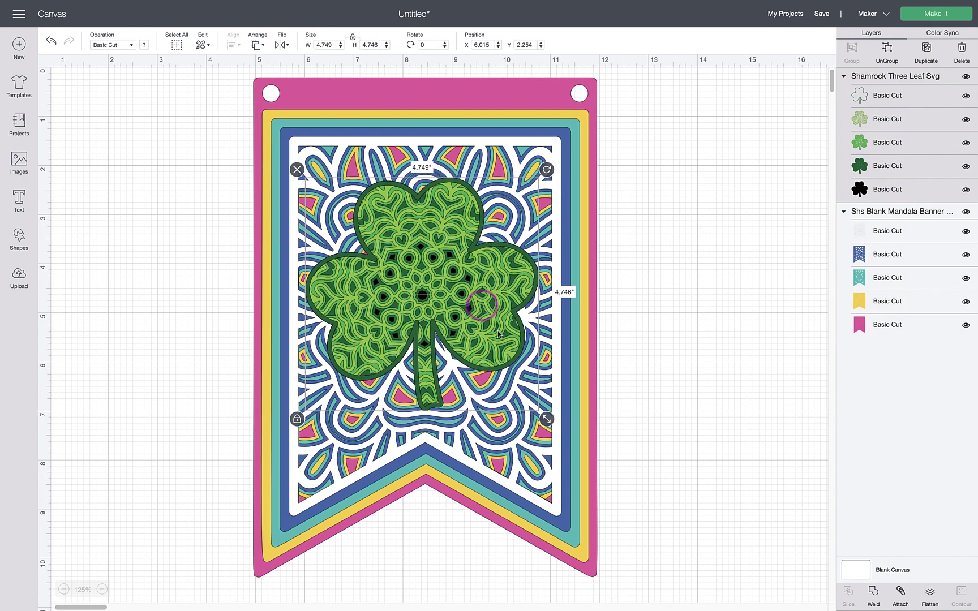
left_click_drag(546, 419, 542, 412)
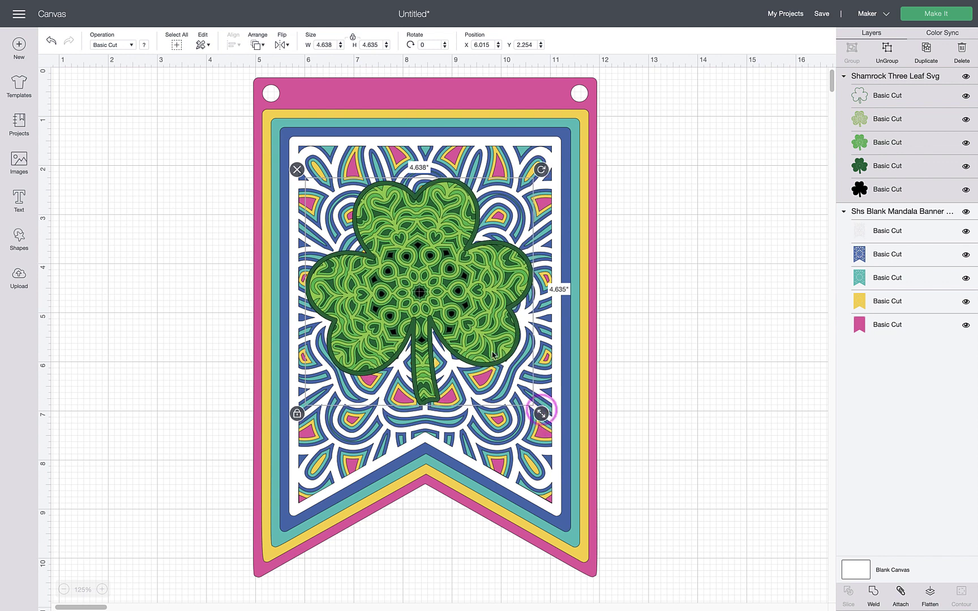
left_click_drag(439, 290, 446, 292)
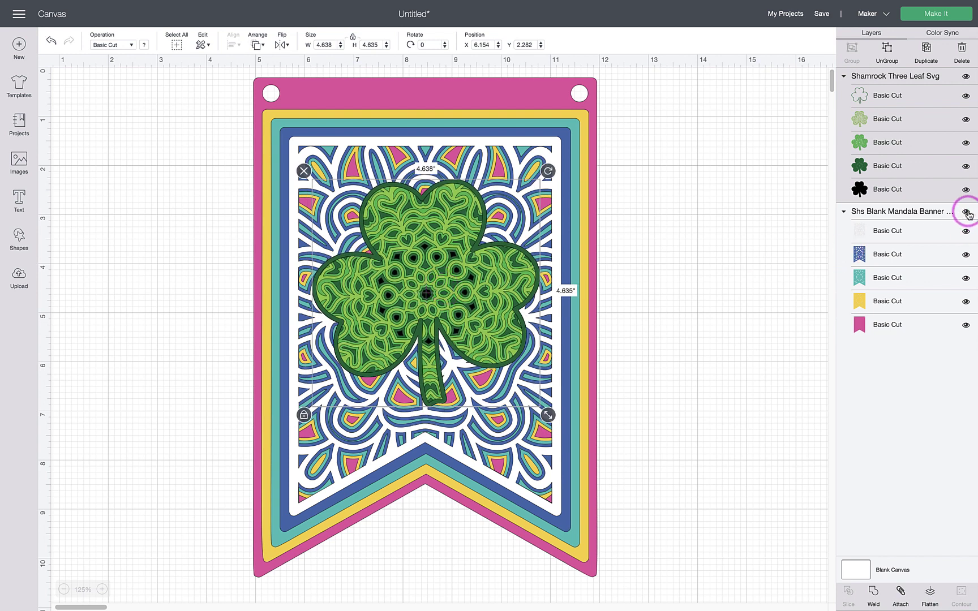
Hide the banner and ungroup the shamrock into separate layers.
left_click(967, 213)
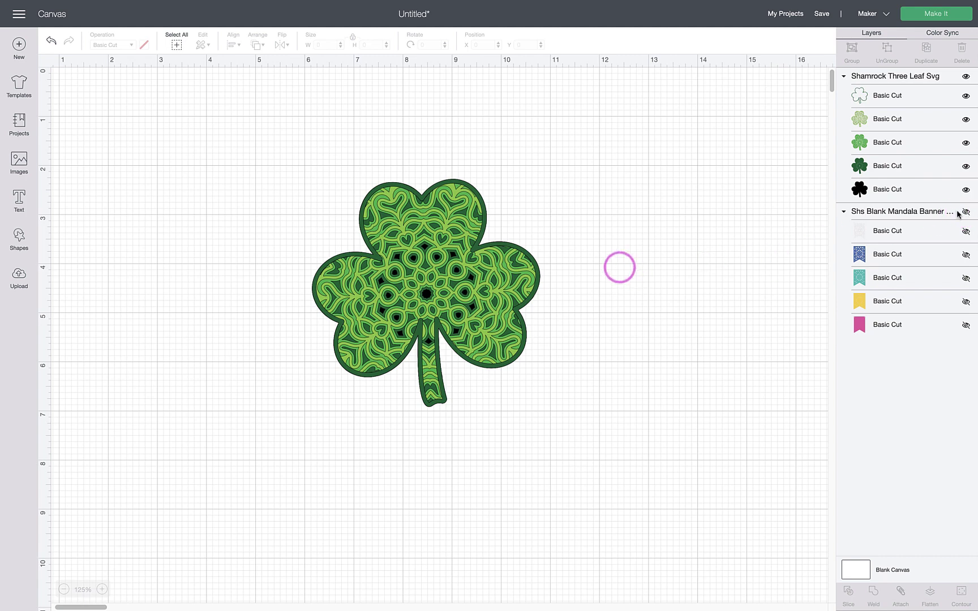
left_click(334, 154)
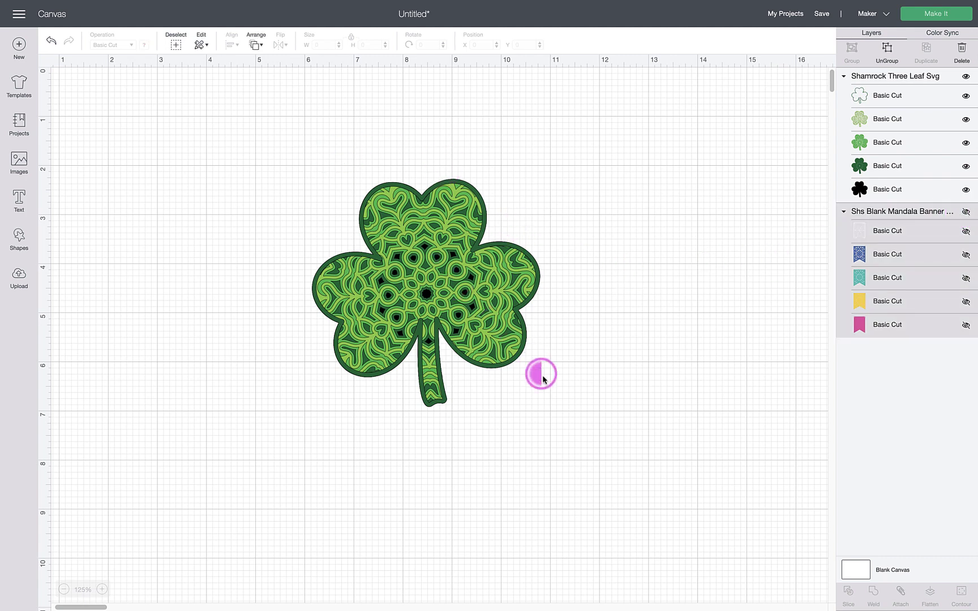
left_click(913, 77)
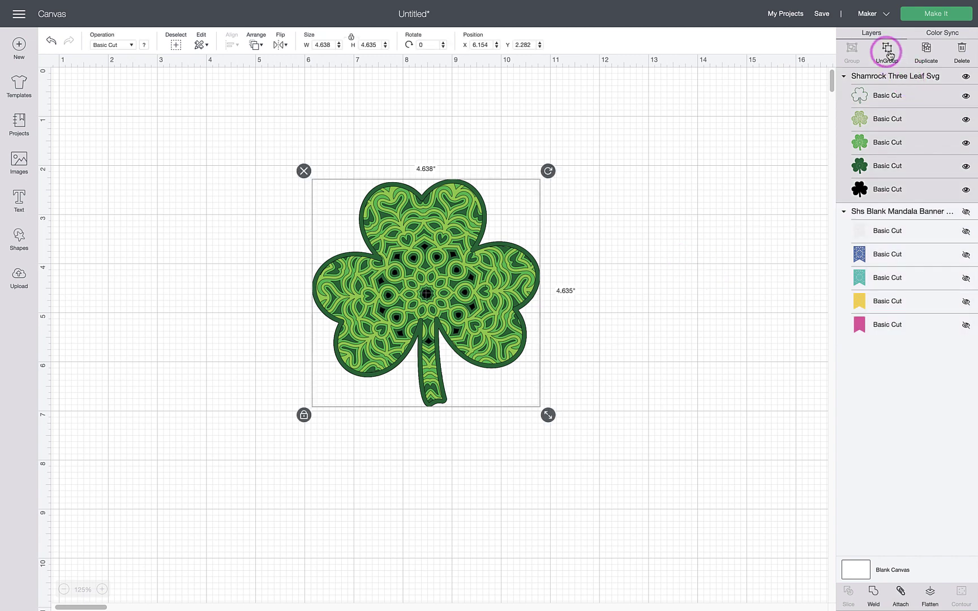
left_click(887, 50)
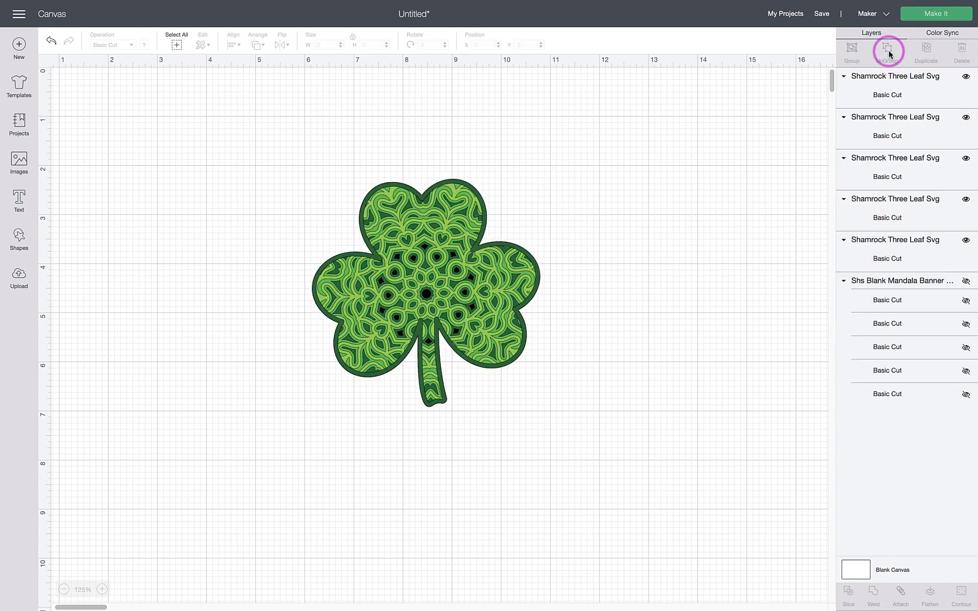
Delete the light, medium and dark green mandala layers of the shamrock, keeping the outline and the black backing.
left_click(921, 129)
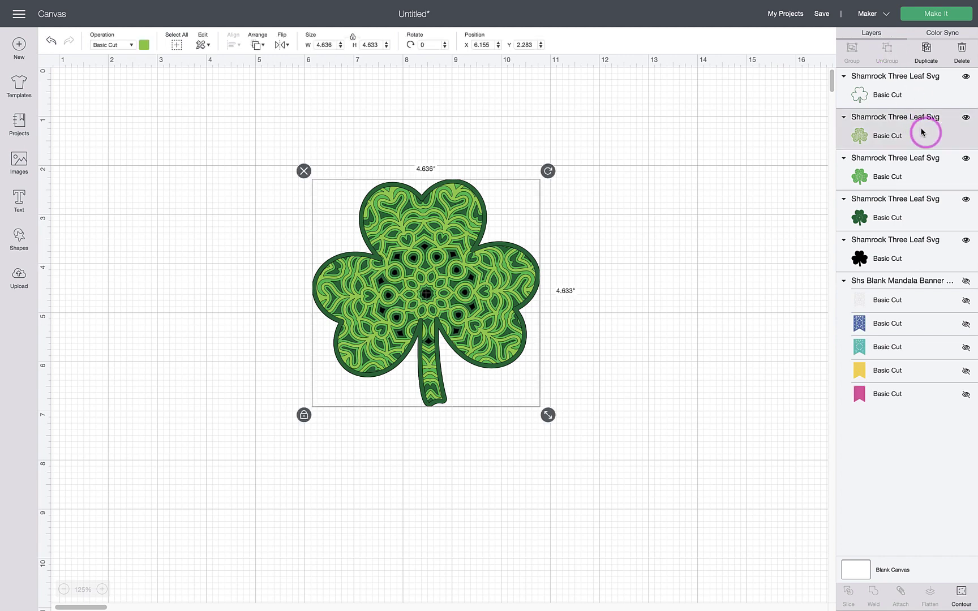
key("XF86MonBrightnessUp")
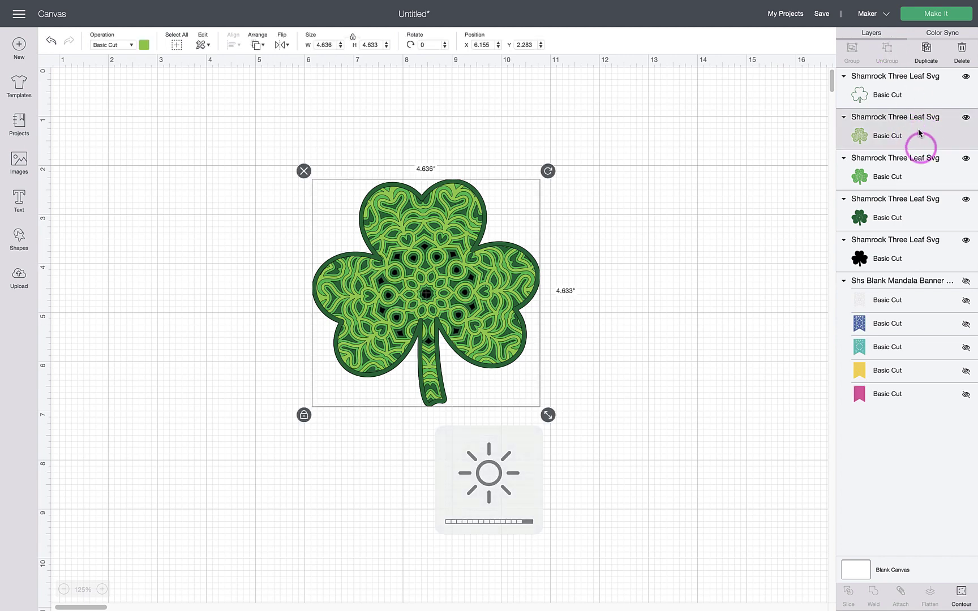
key("Delete")
left_click(908, 135)
key("Delete")
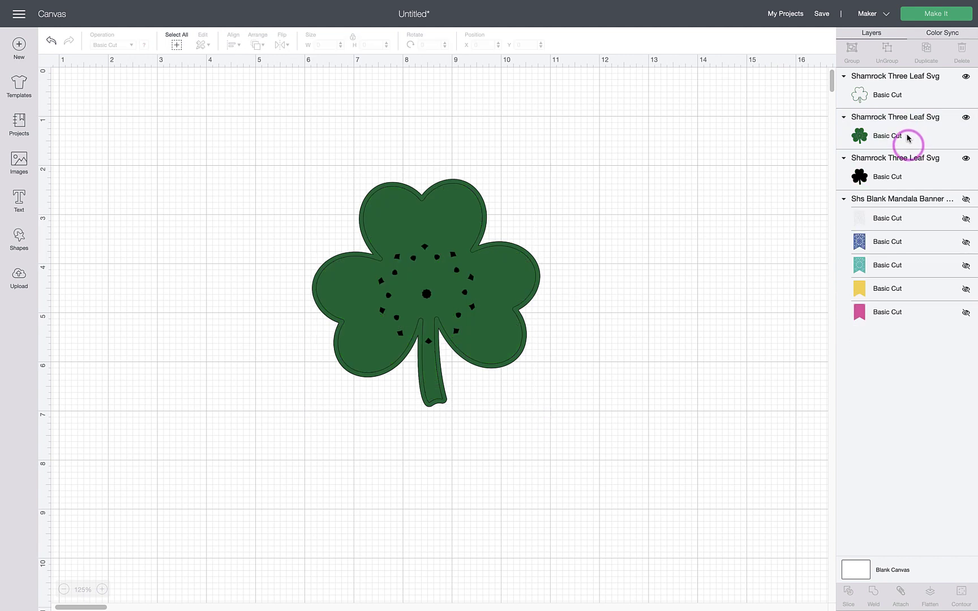
left_click(908, 136)
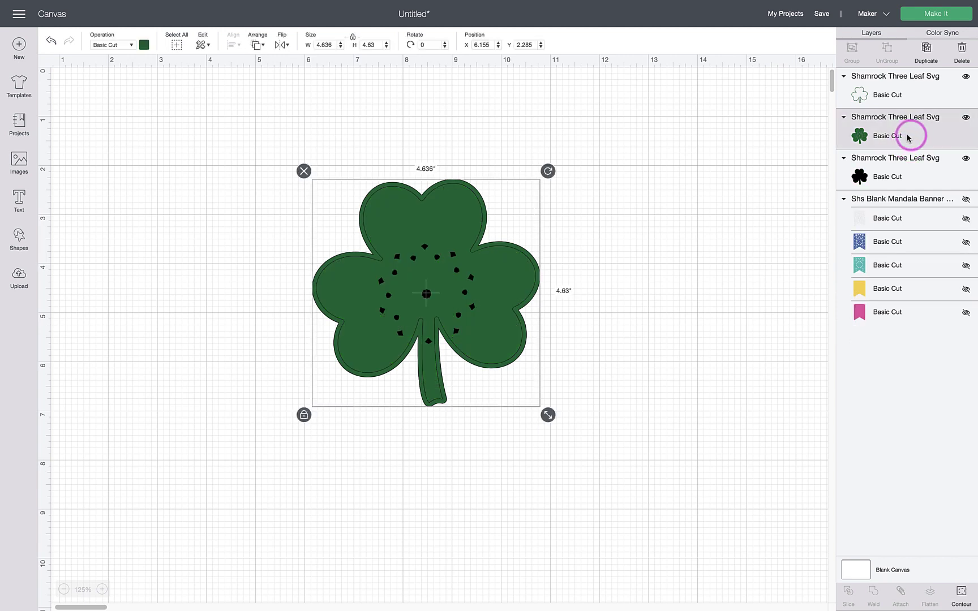
key("Delete")
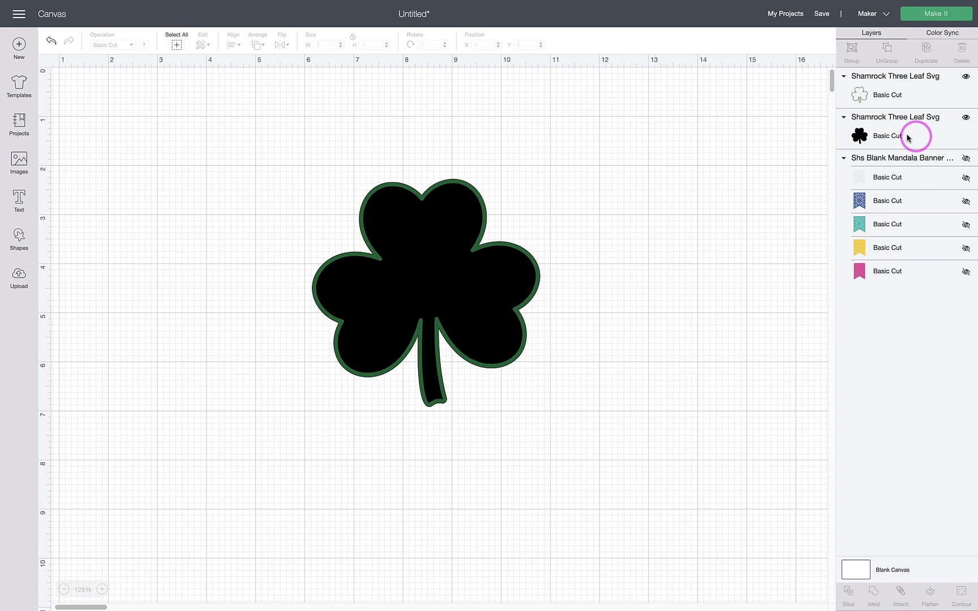
Duplicate the black shamrock layer three times and move the green outline layer above the copies.
left_click(898, 137)
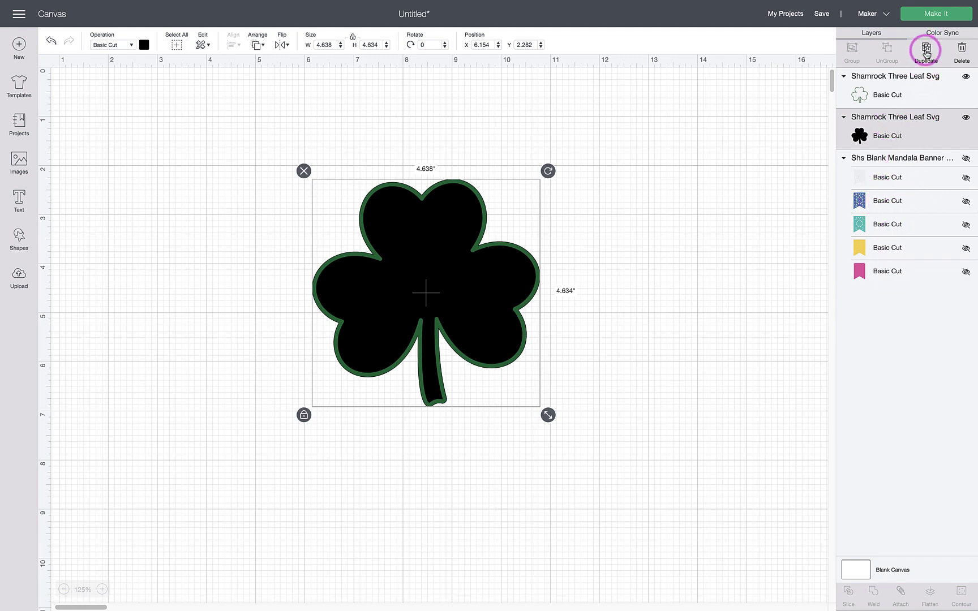
left_click(927, 52)
left_click(926, 52)
left_click(926, 53)
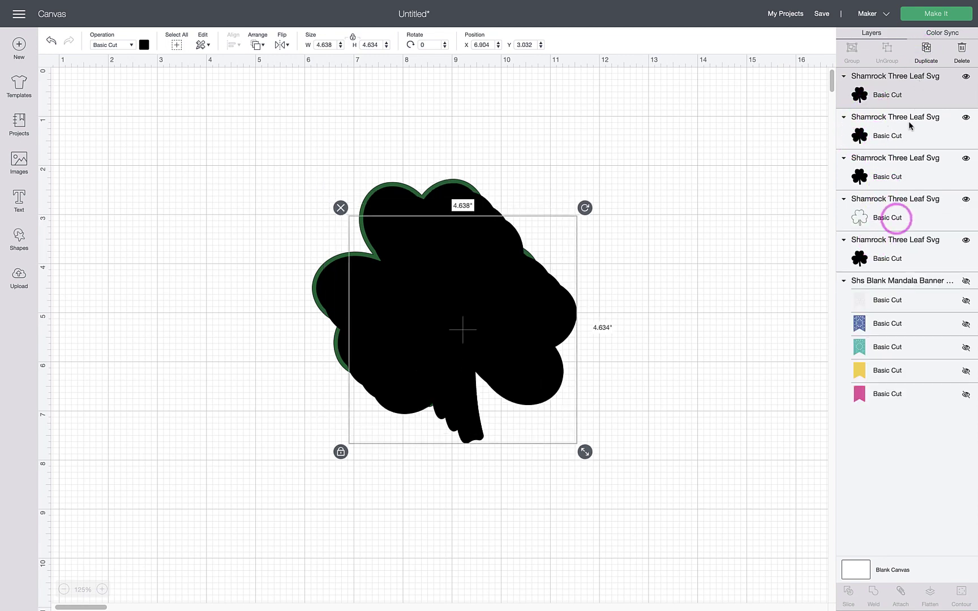
left_click(888, 219)
left_click_drag(888, 218, 891, 80)
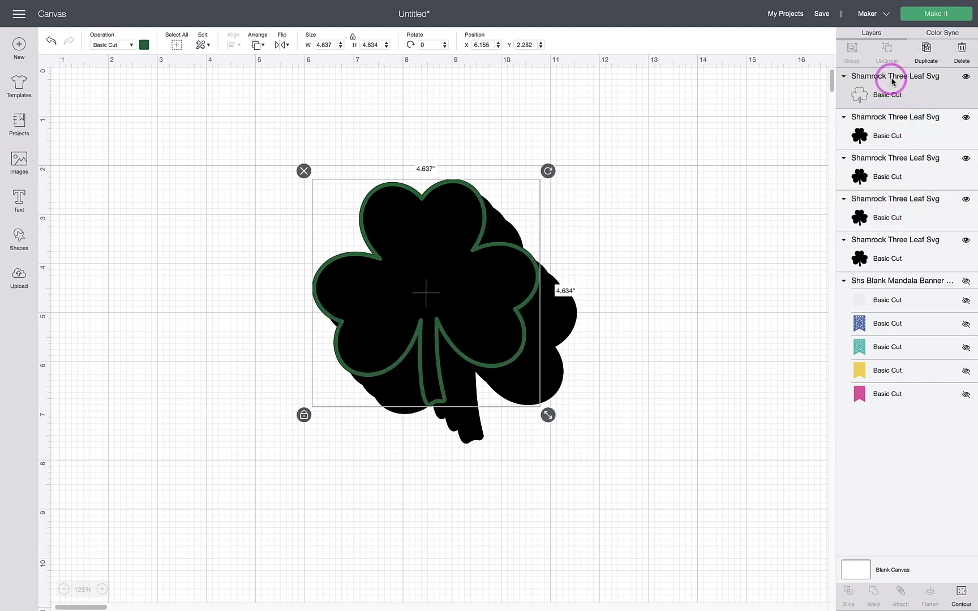
Select all shamrock layers and center them on top of each other.
left_click(700, 300)
left_click_drag(623, 410, 201, 52)
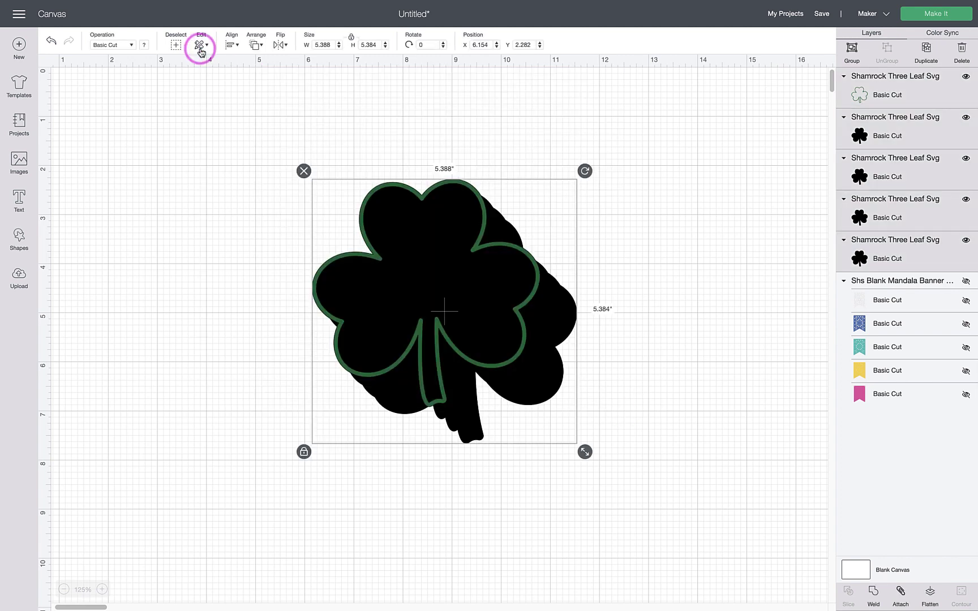
left_click(231, 45)
left_click(243, 161)
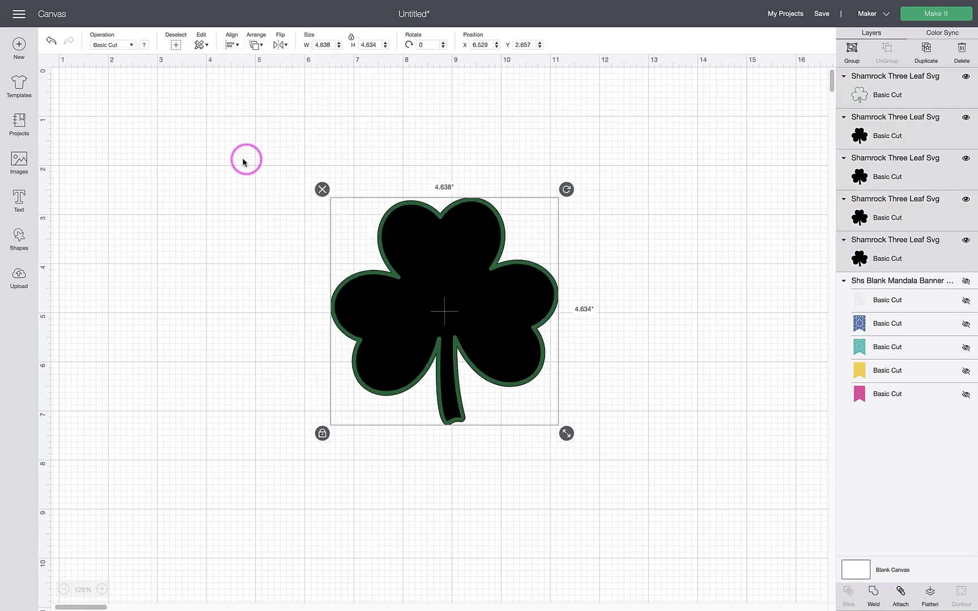
left_click(221, 154)
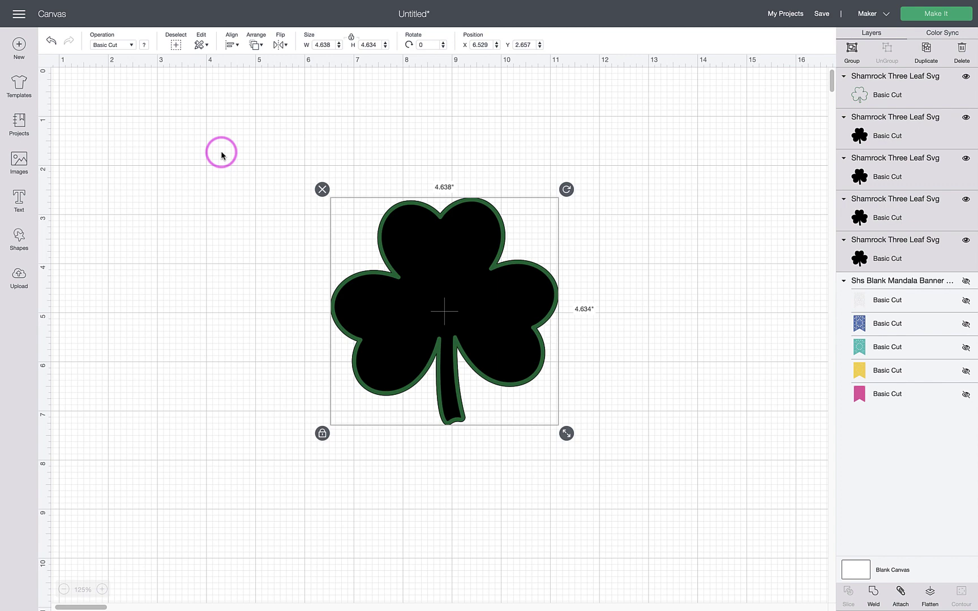
left_click(698, 195)
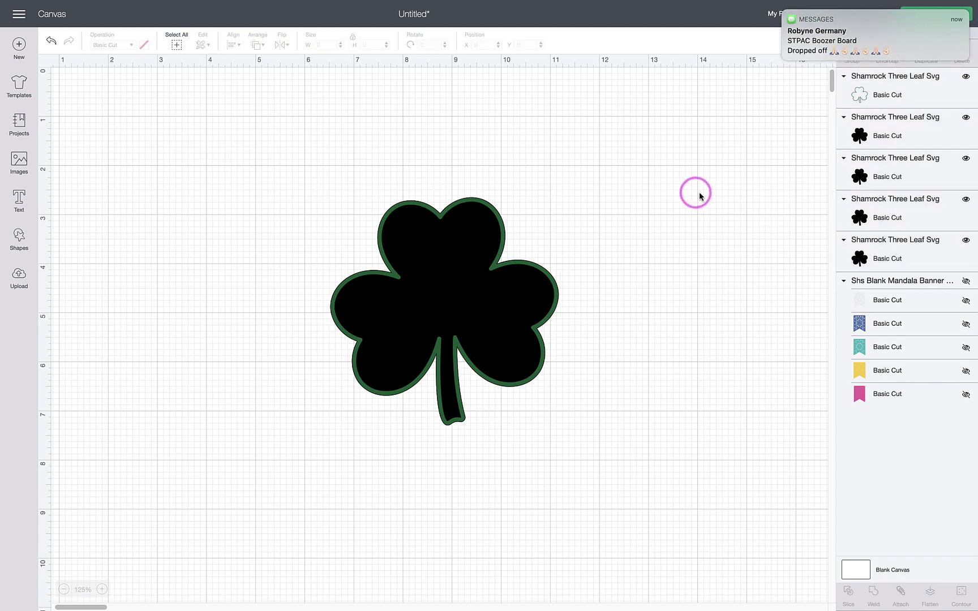
left_click(785, 11)
Enlarge the green outline layer slightly to about 4.70 inches wide.
left_click(880, 96)
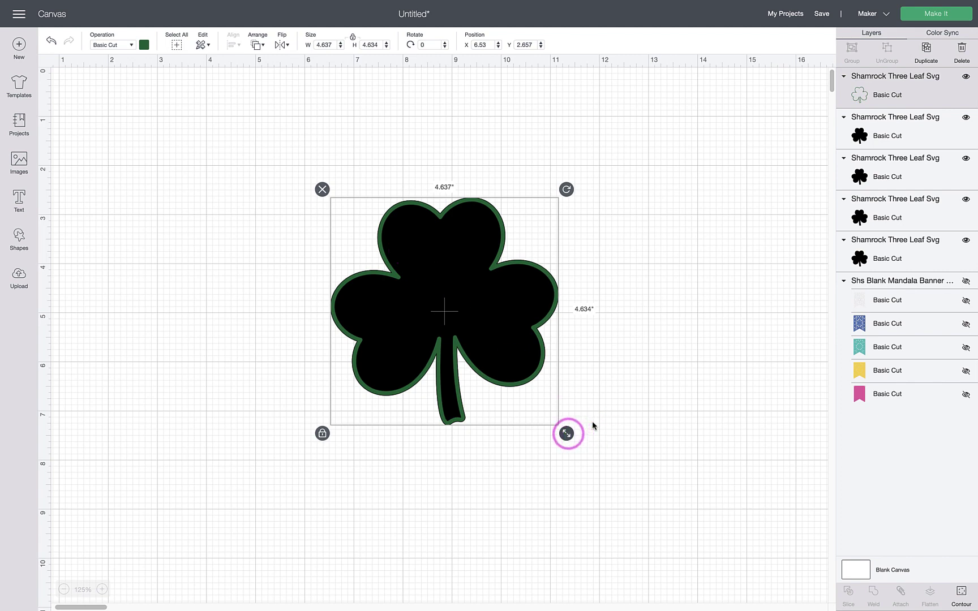
left_click(430, 250)
scroll(790, 139, "left", 1)
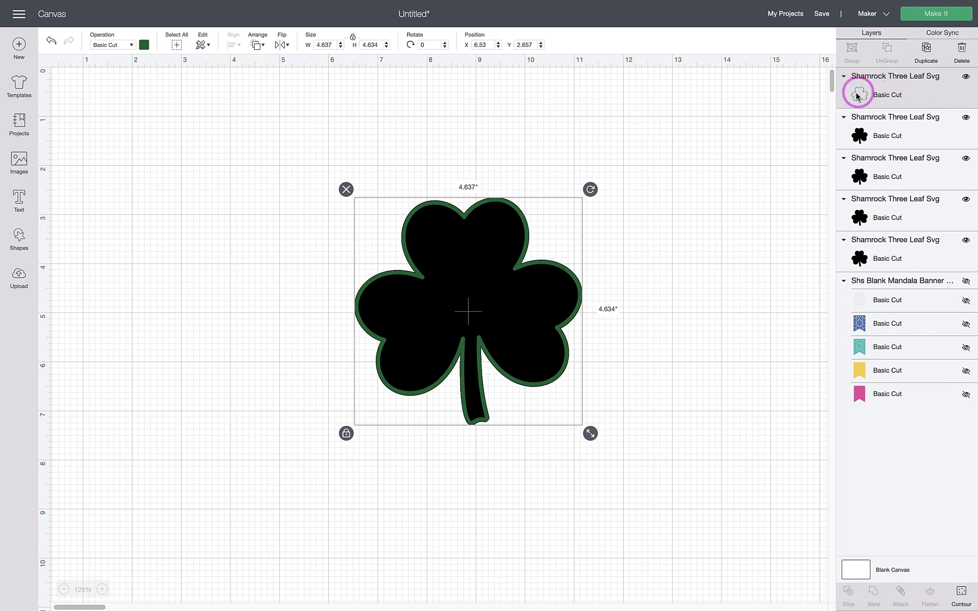
scroll(739, 155, "right", 2)
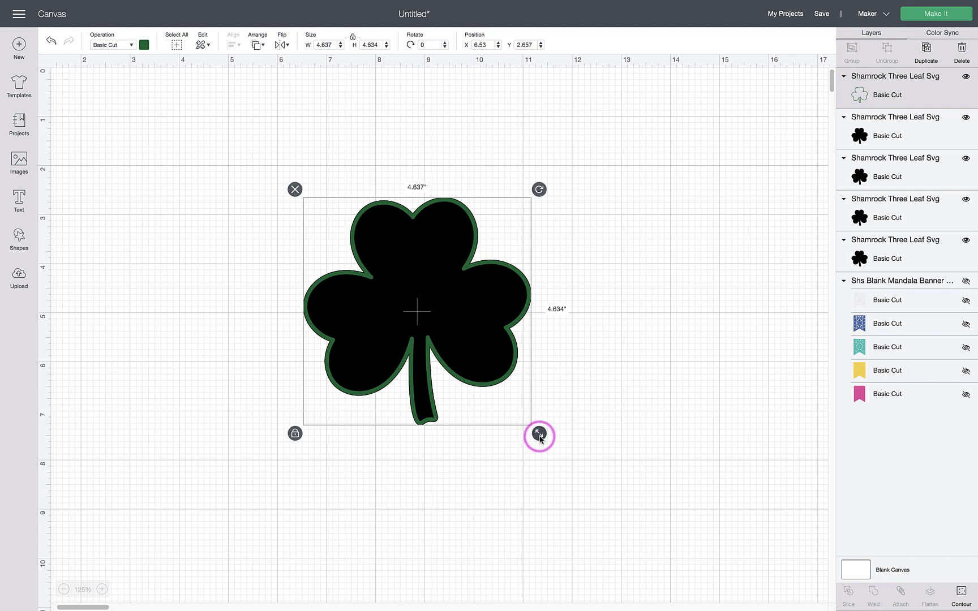
left_click_drag(539, 438, 542, 442)
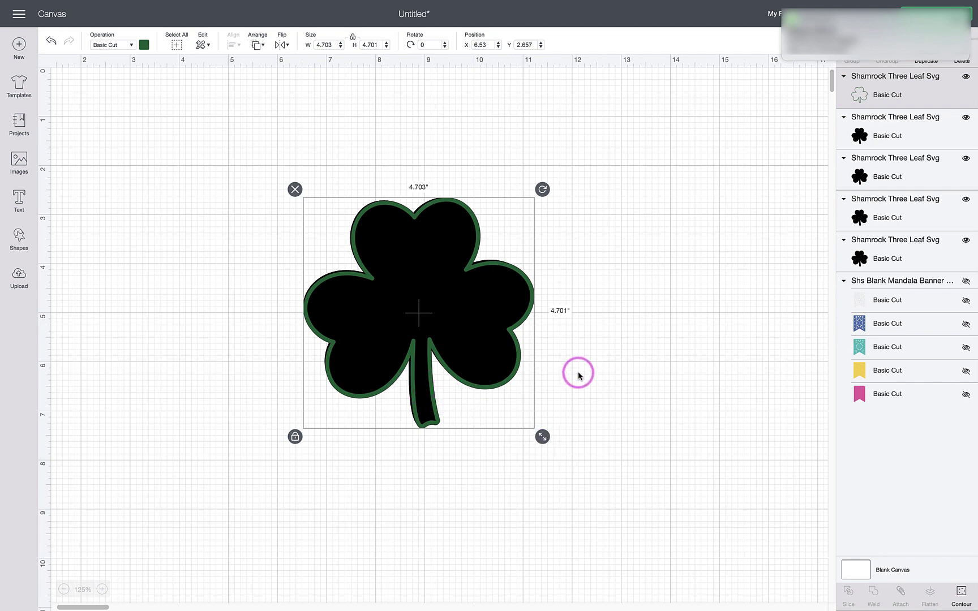
Center the outline and the black shamrock layers on each other again and group them.
left_click_drag(577, 372, 244, 258)
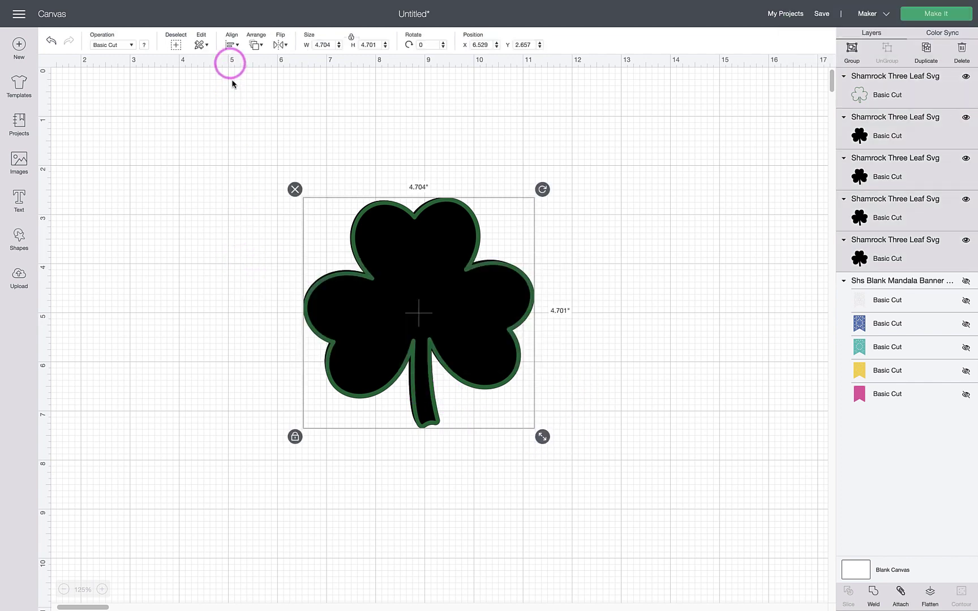
left_click(232, 44)
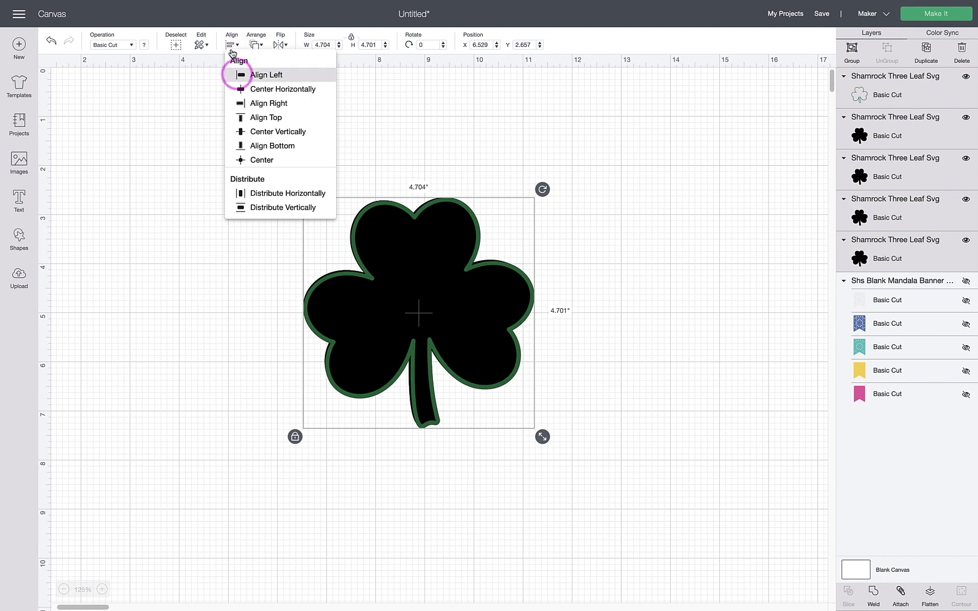
left_click(236, 160)
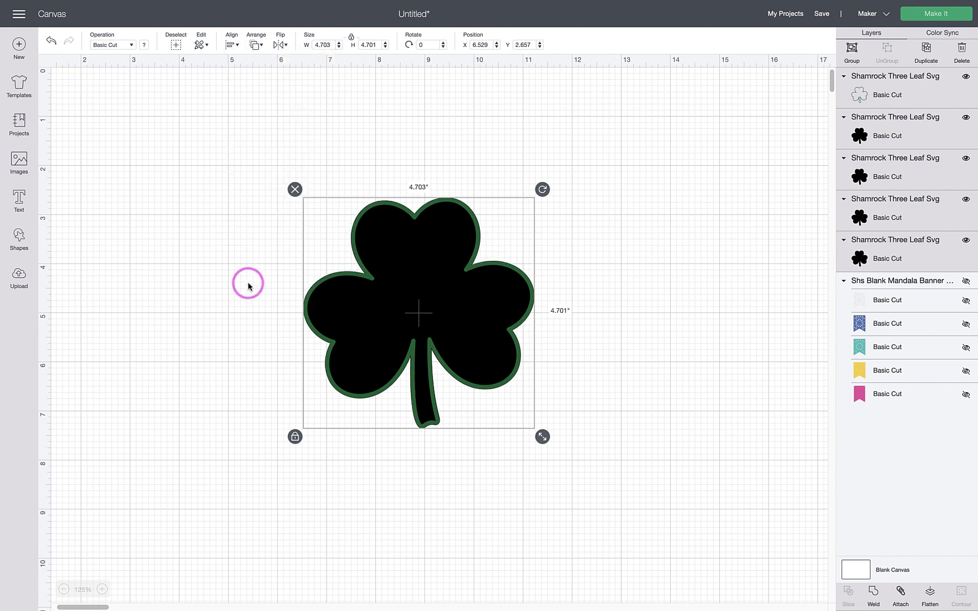
left_click(853, 52)
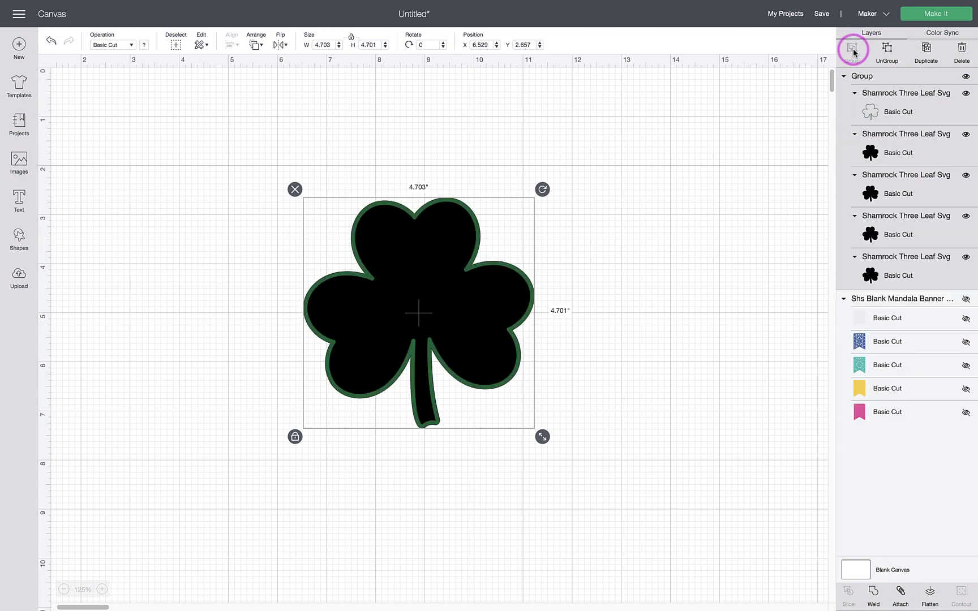
Show the hidden mandala banner layers and center the shamrock group on the banner both horizontally and vertically.
left_click(965, 300)
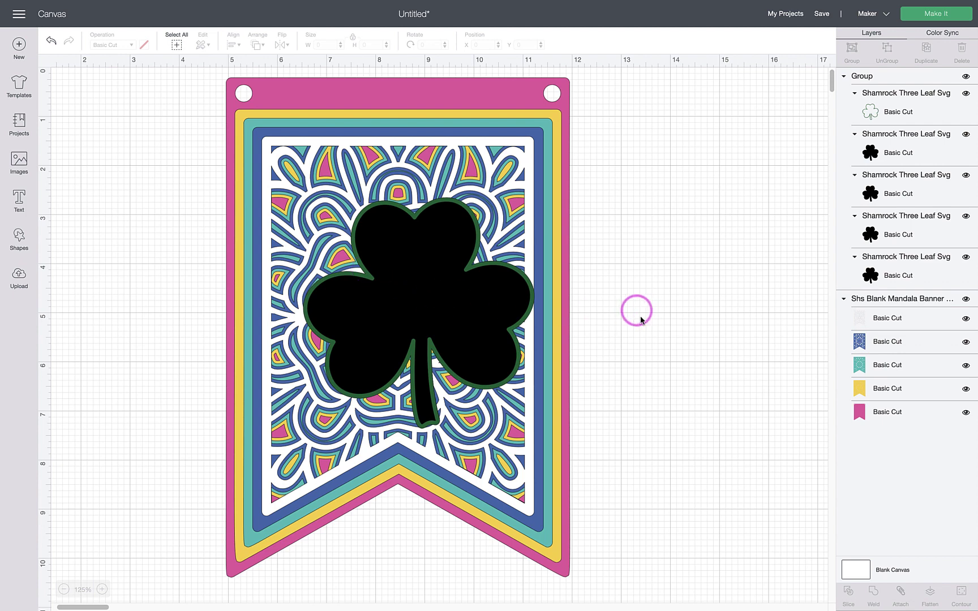
left_click_drag(640, 319, 158, 235)
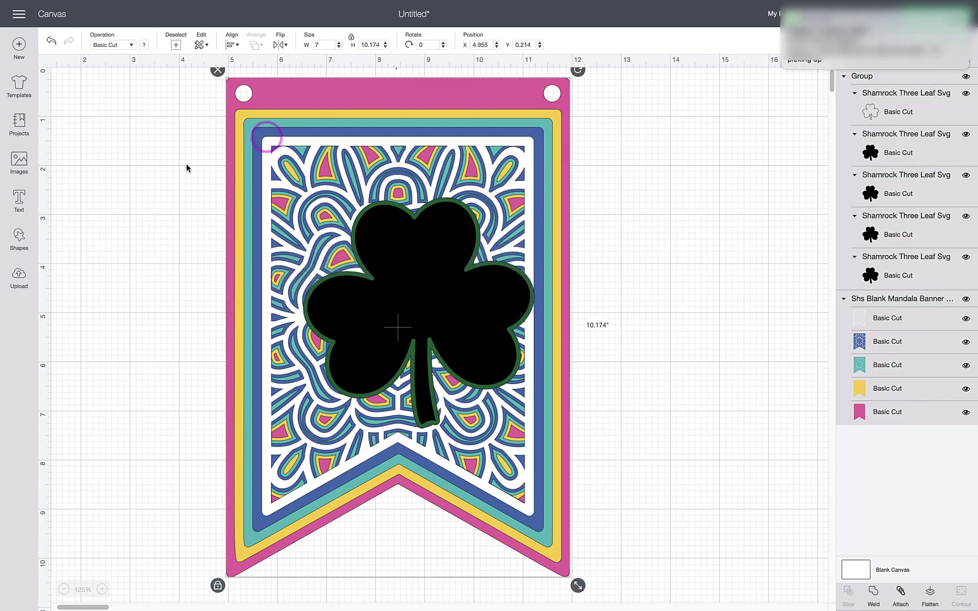
left_click(232, 50)
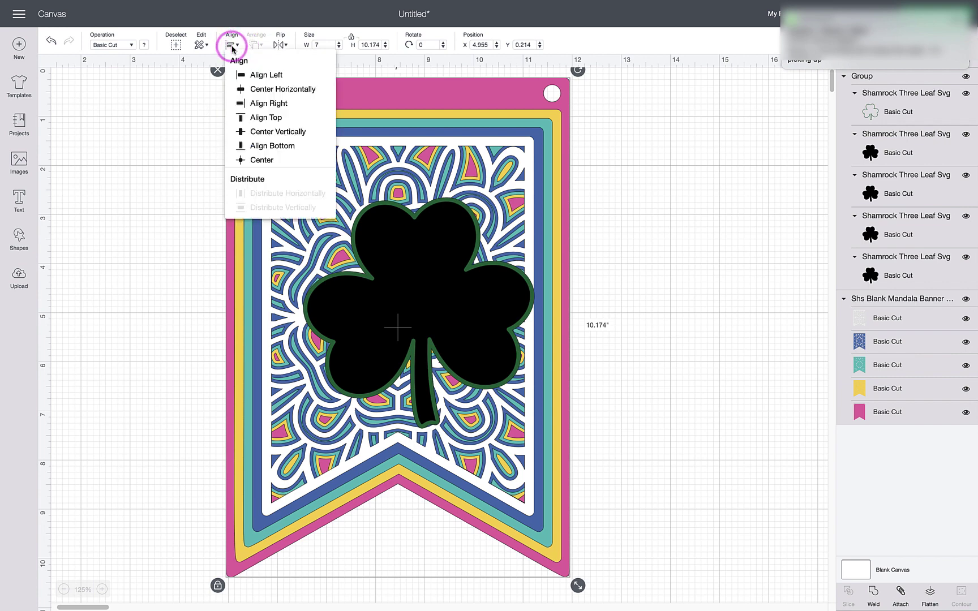
left_click(269, 89)
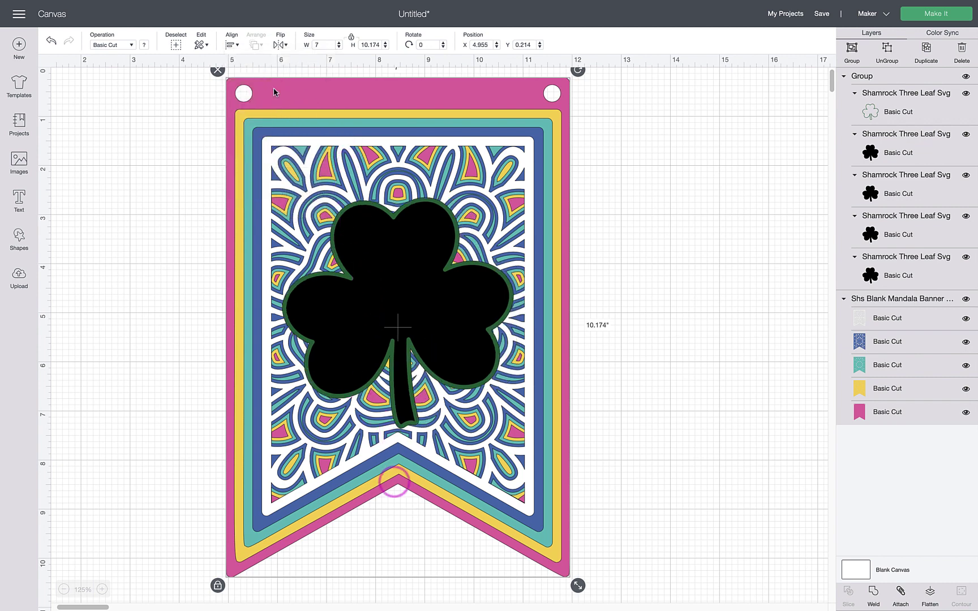
left_click_drag(83, 160, 644, 392)
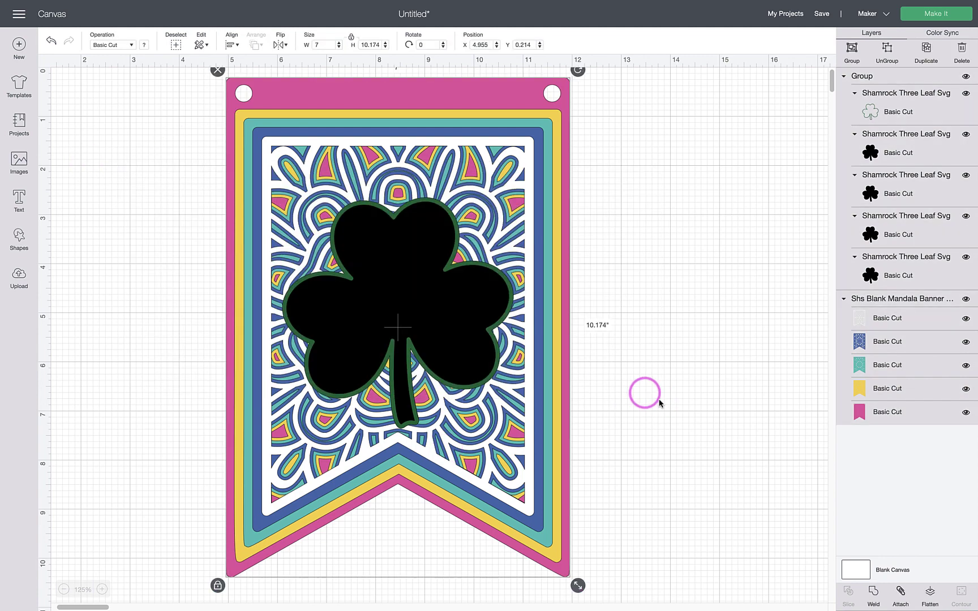
left_click(232, 45)
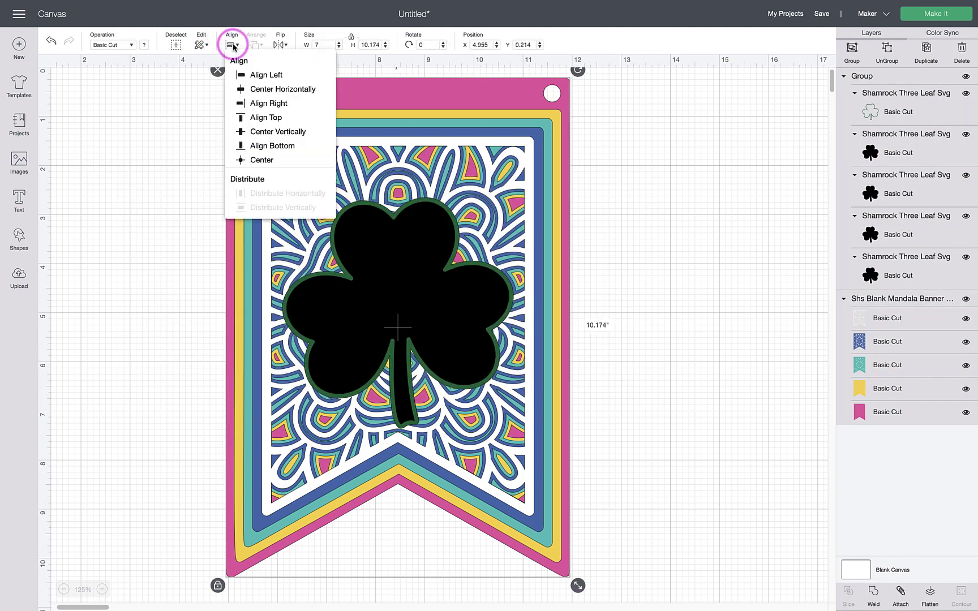
left_click(263, 133)
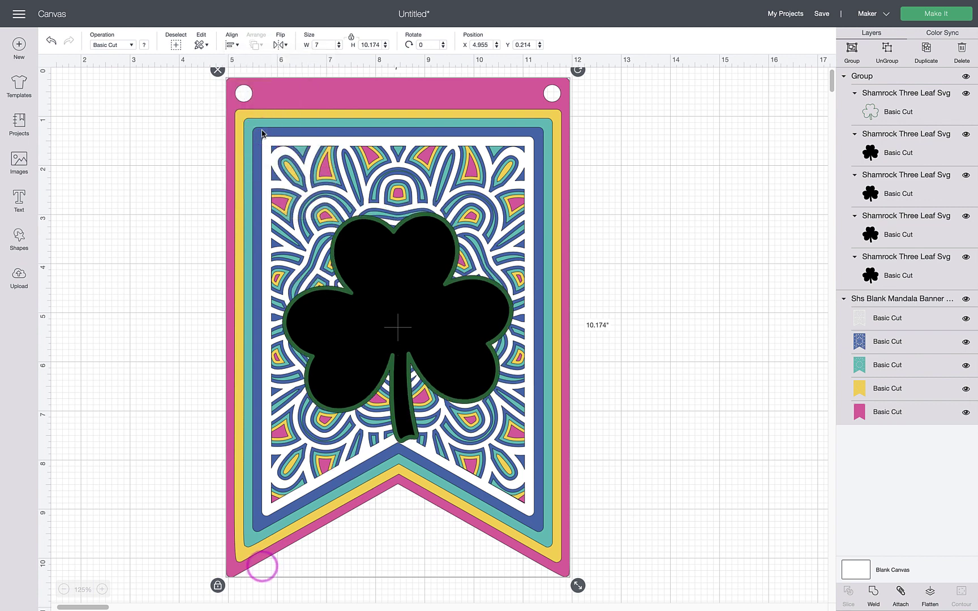
Move the shamrock group up to about Y 2.0 inches and center it horizontally on the banner again.
left_click_drag(404, 318, 401, 259)
left_click(651, 320)
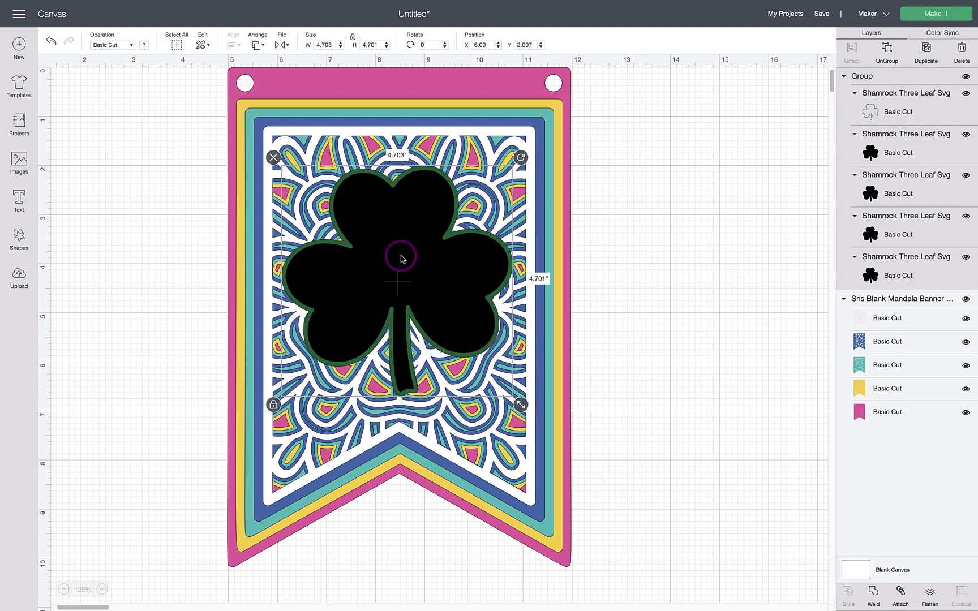
left_click(676, 303)
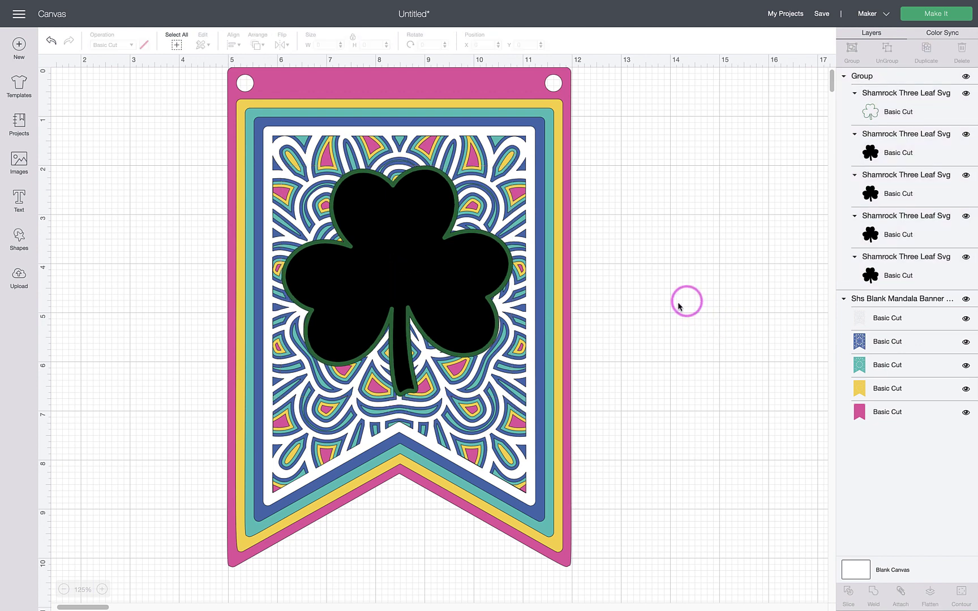
left_click_drag(686, 298, 229, 245)
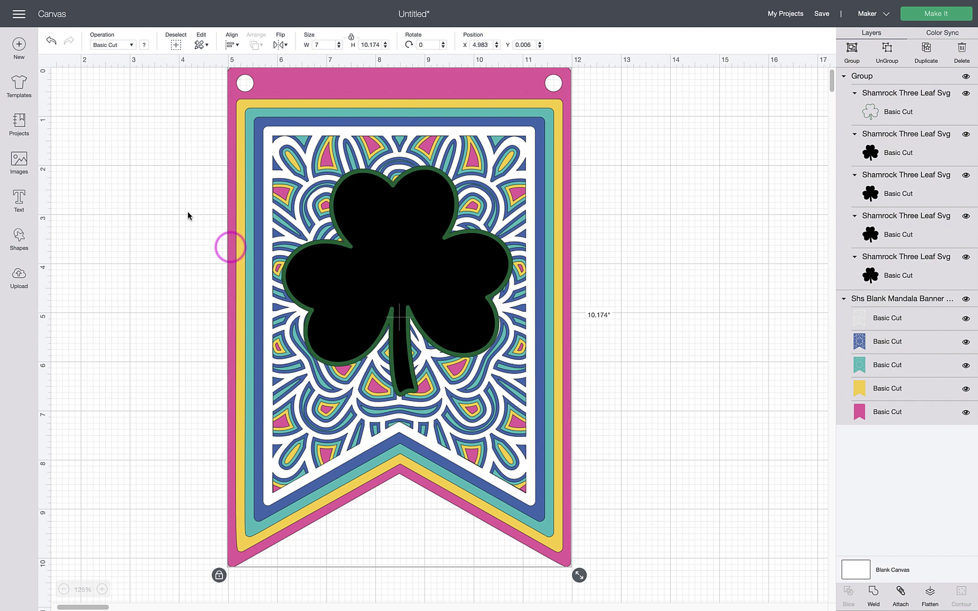
left_click(233, 44)
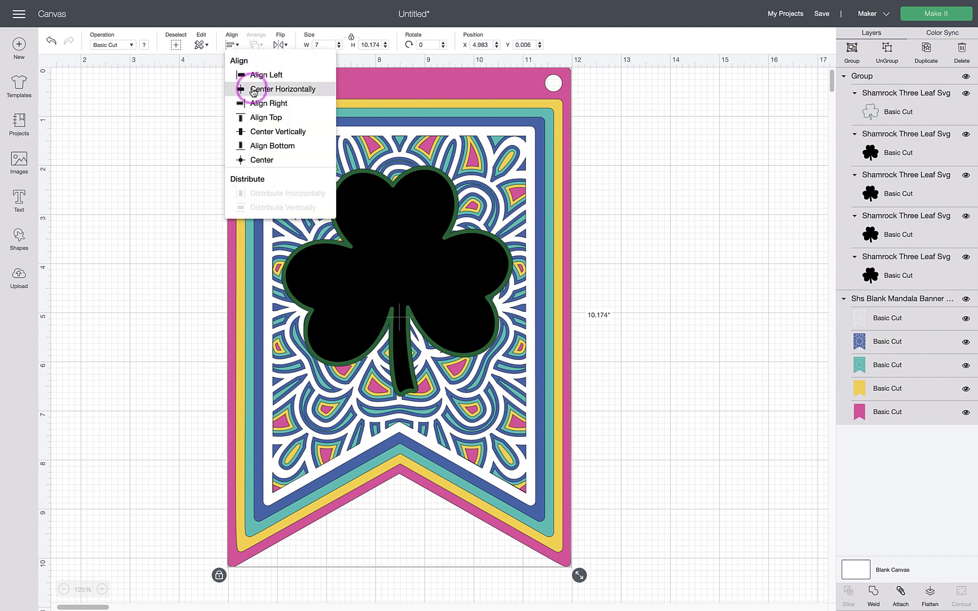
left_click(253, 90)
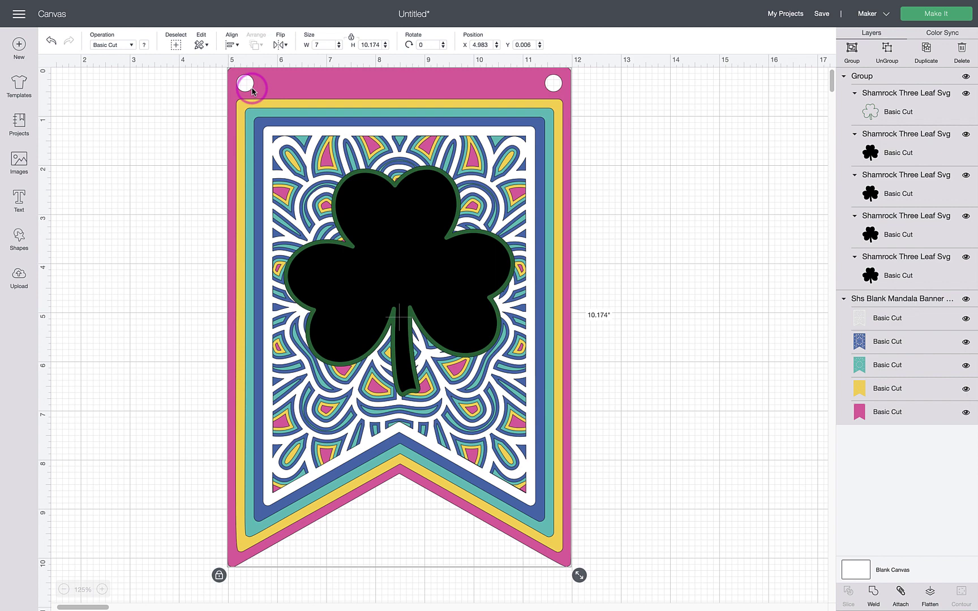
left_click(118, 130)
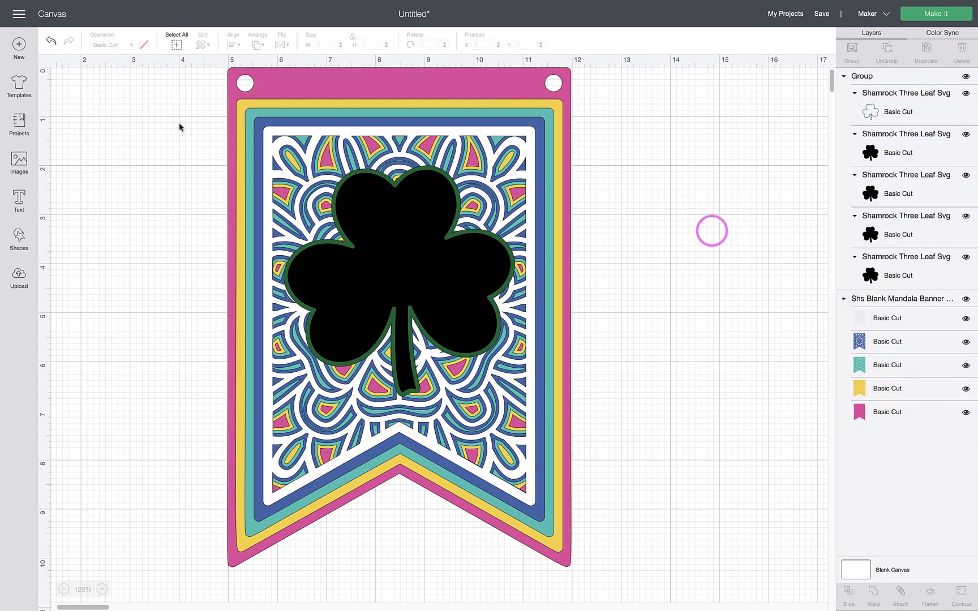
Ungroup the shamrock group and the mandala banner into separate layers.
left_click(886, 77)
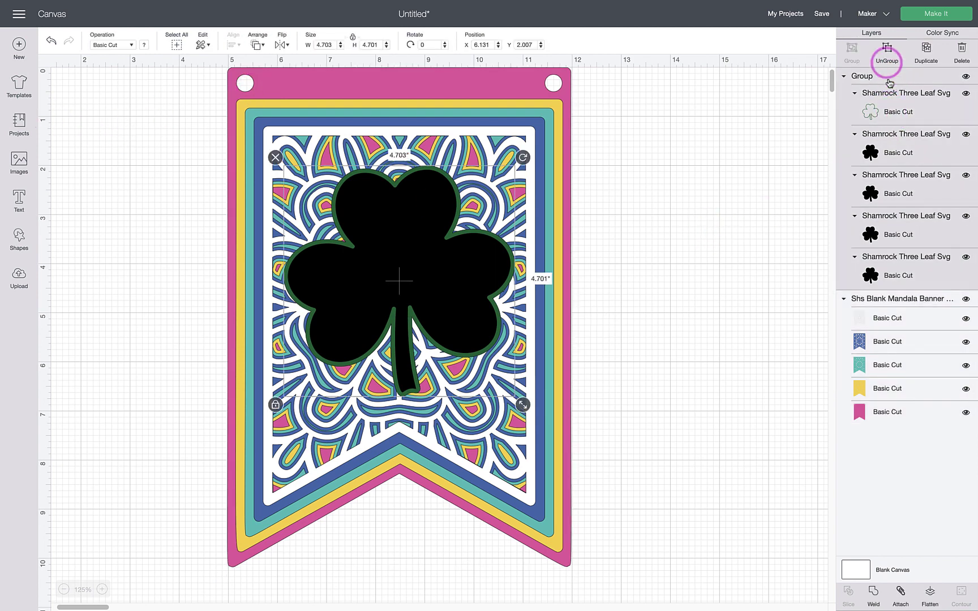
left_click(887, 53)
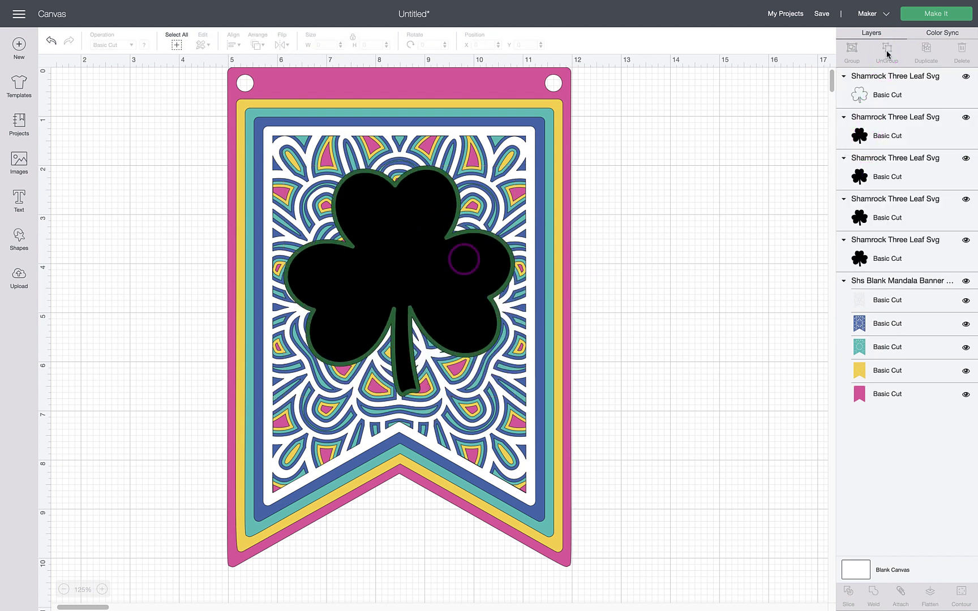
left_click(910, 283)
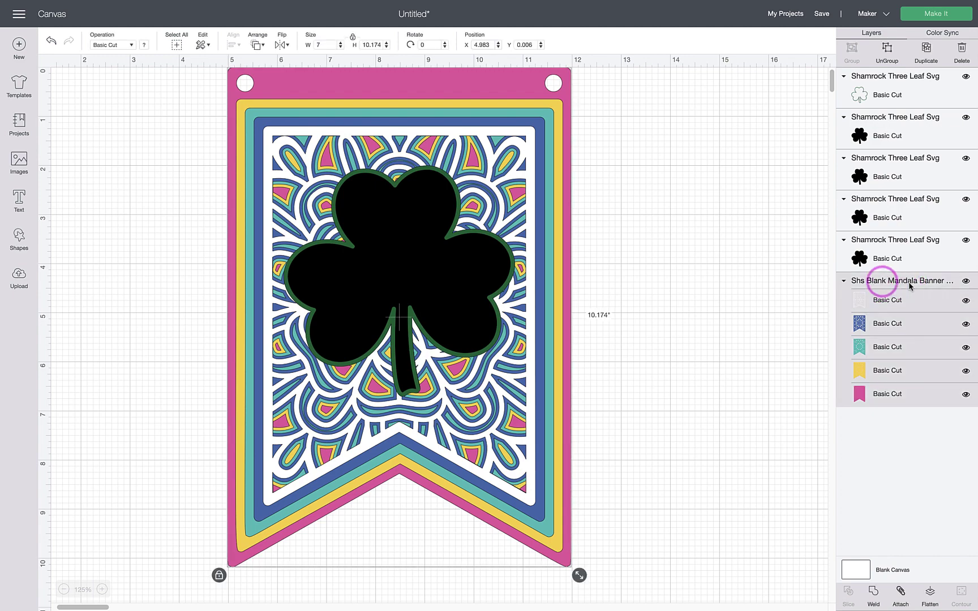
left_click(888, 51)
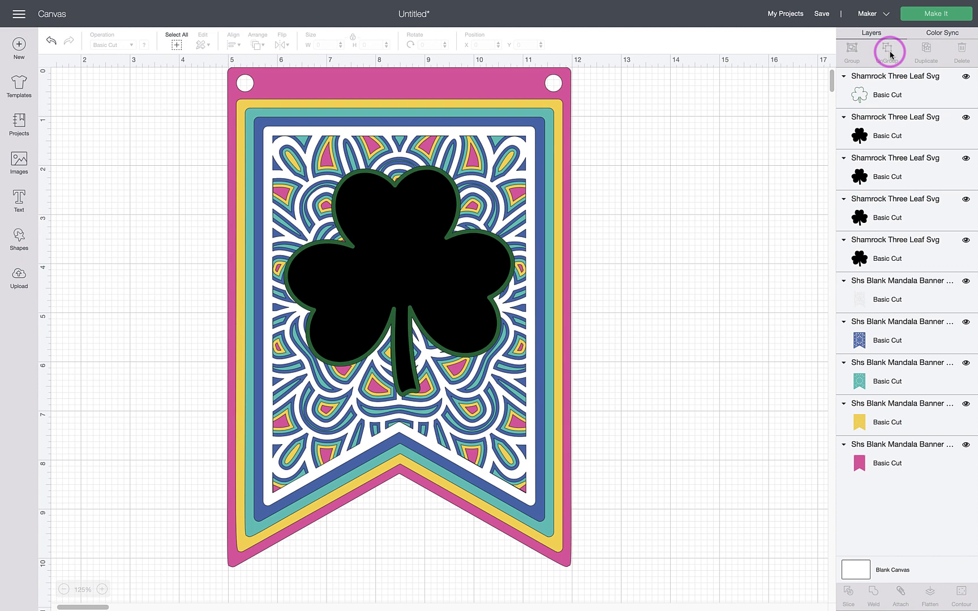
Hide the blue, teal, yellow and pink banner layers, keeping only the white top banner layer and the shamrocks shown.
left_click(966, 322)
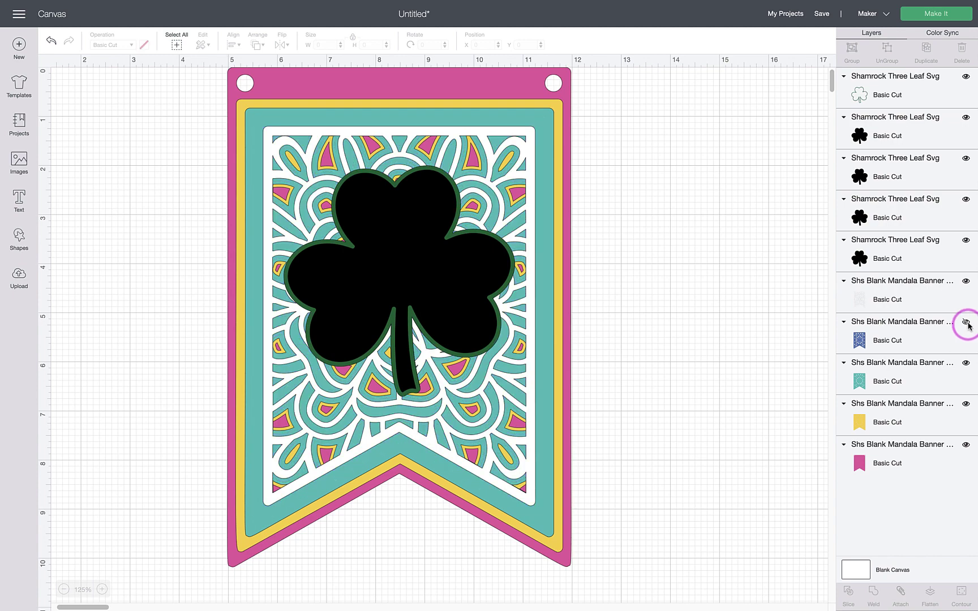
left_click(967, 362)
left_click(966, 404)
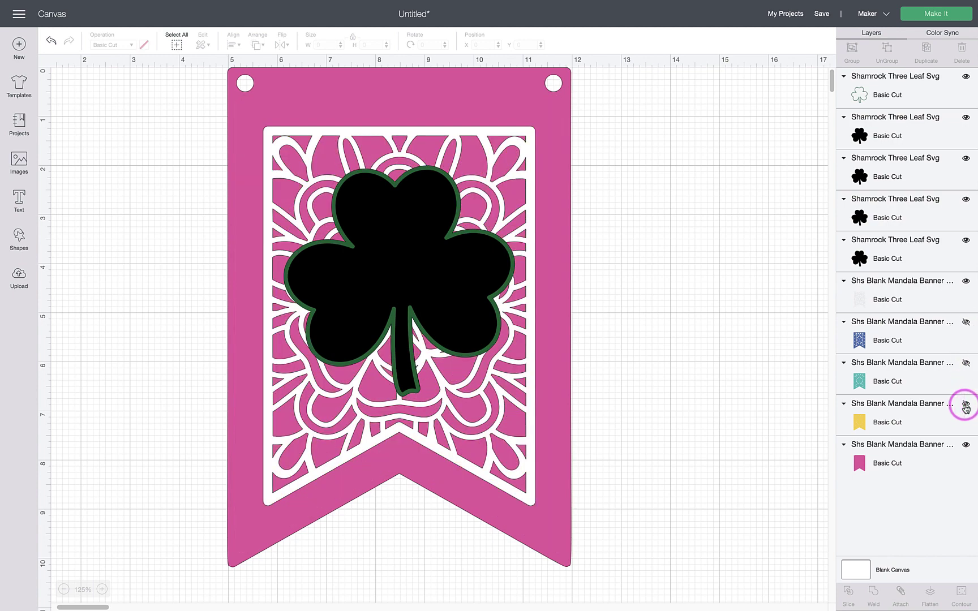
left_click(966, 446)
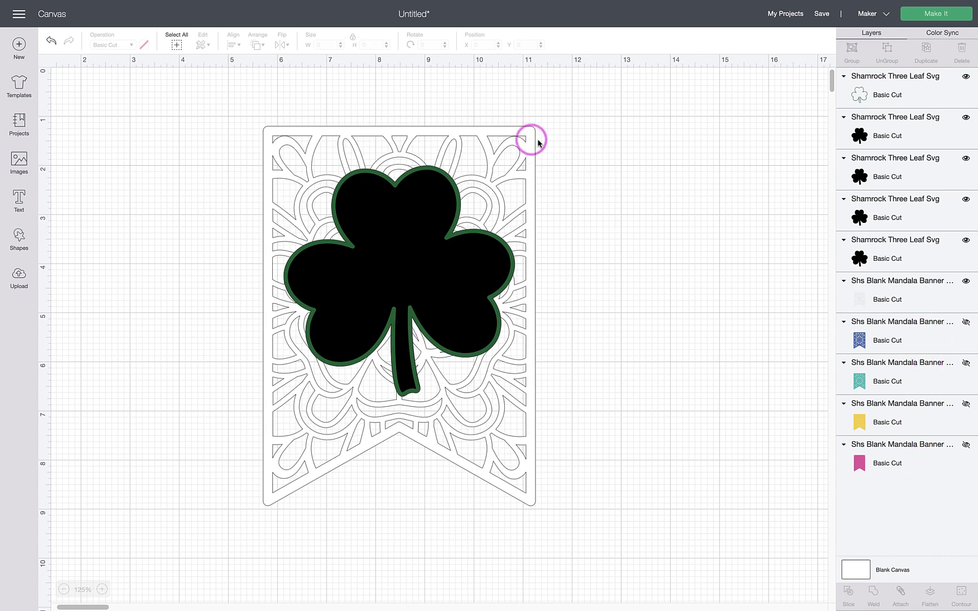
Recolor the white top mandala banner layer light pink.
left_click(530, 141)
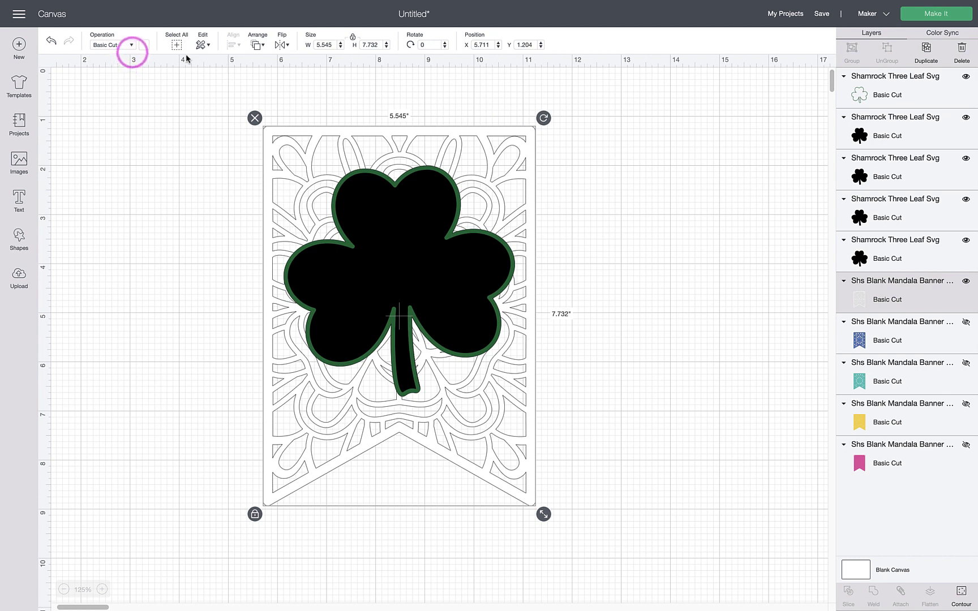
left_click(144, 45)
left_click(155, 112)
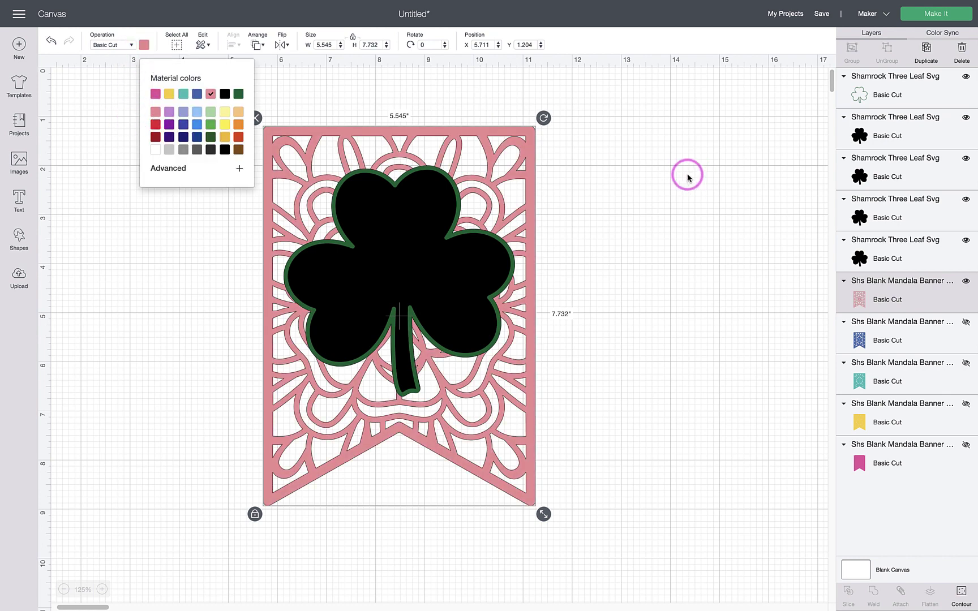
left_click(707, 184)
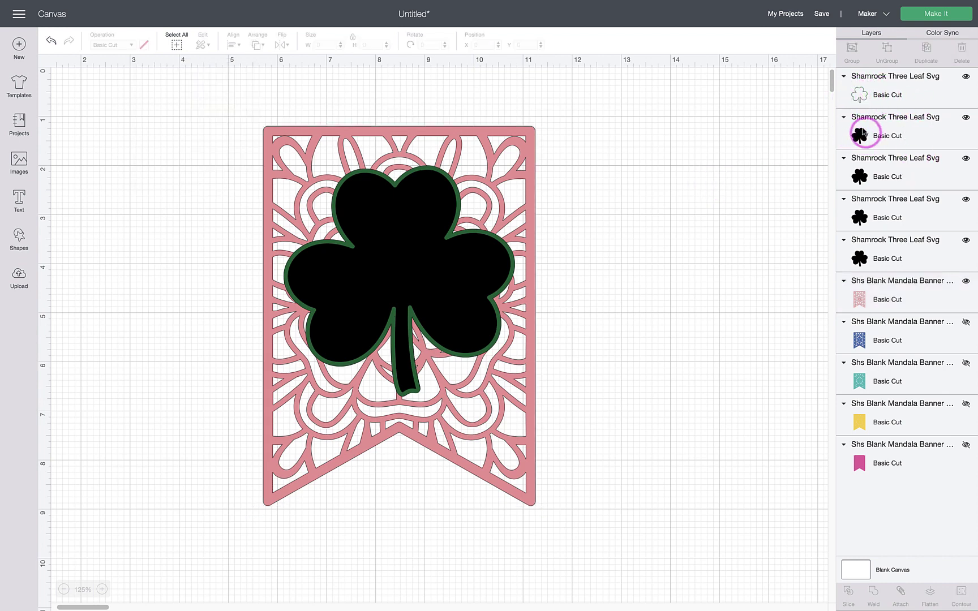
Hide the three lower black shamrock layers and slice the remaining black shamrock with the light pink banner layer.
left_click(967, 158)
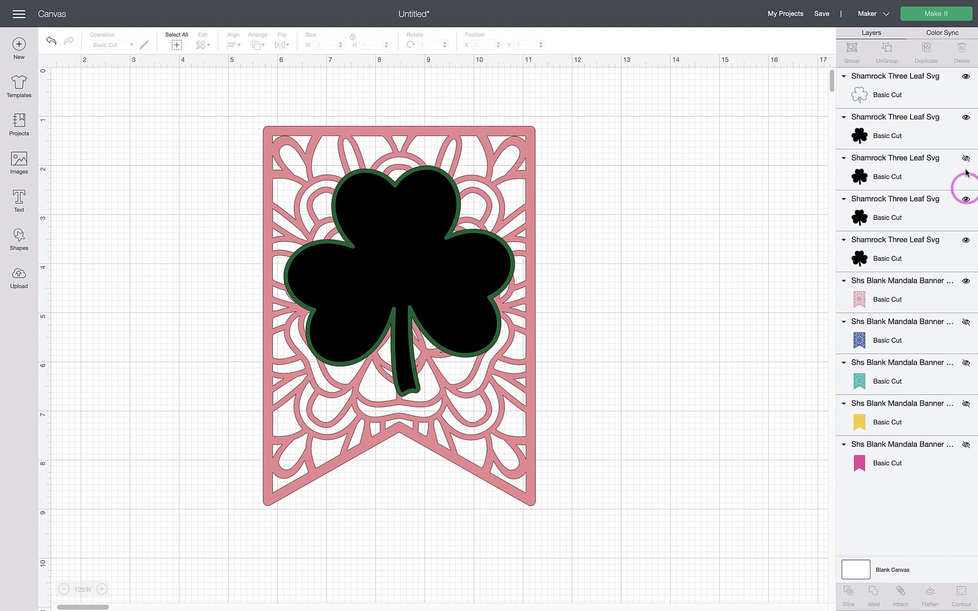
left_click(966, 200)
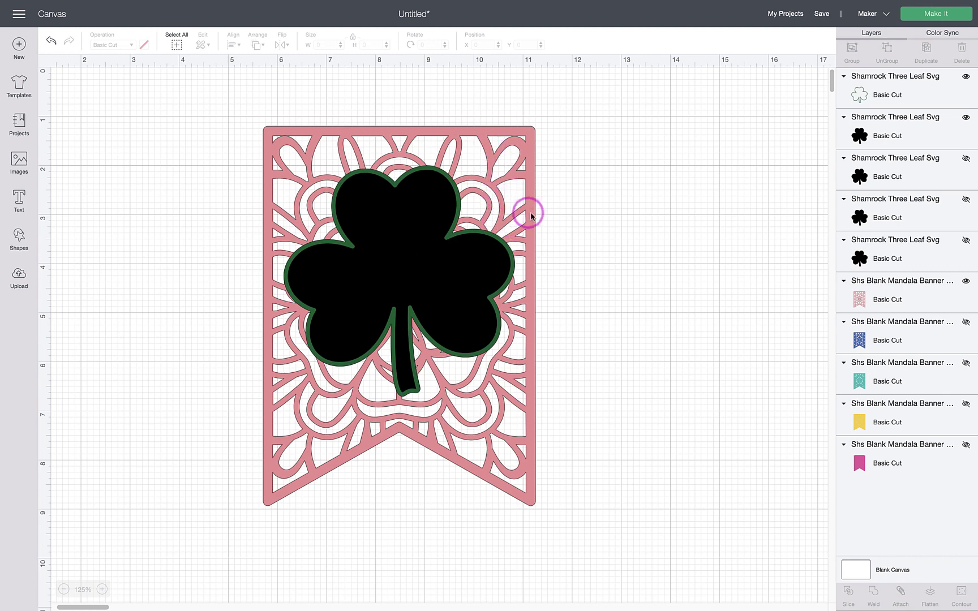
left_click(918, 134)
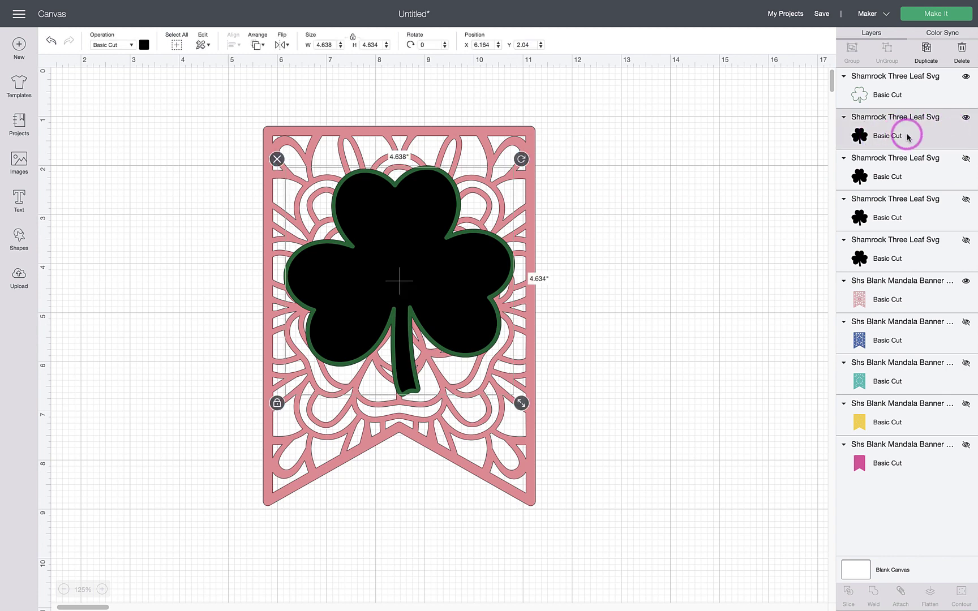
left_click(917, 300, "shift")
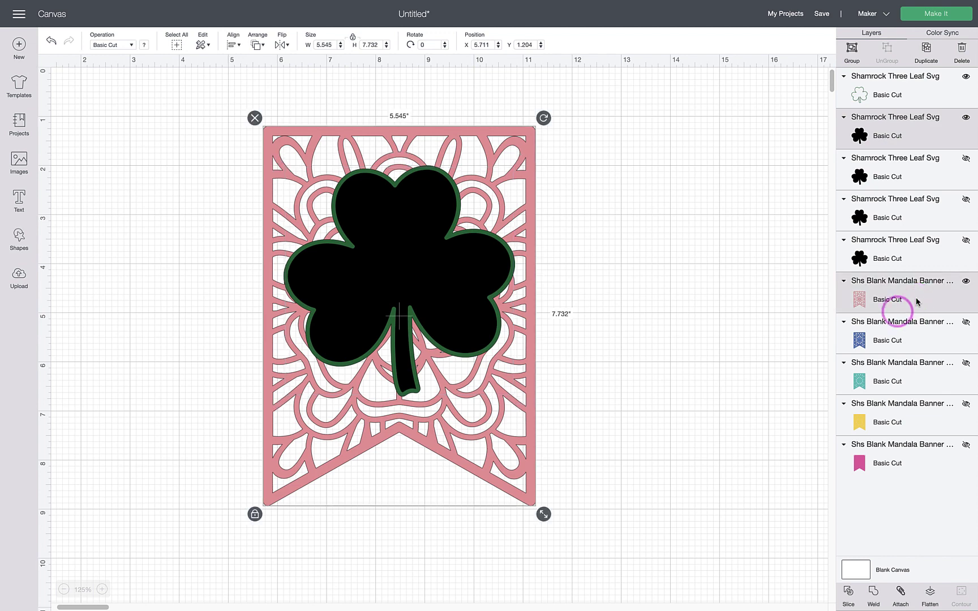
left_click(847, 593)
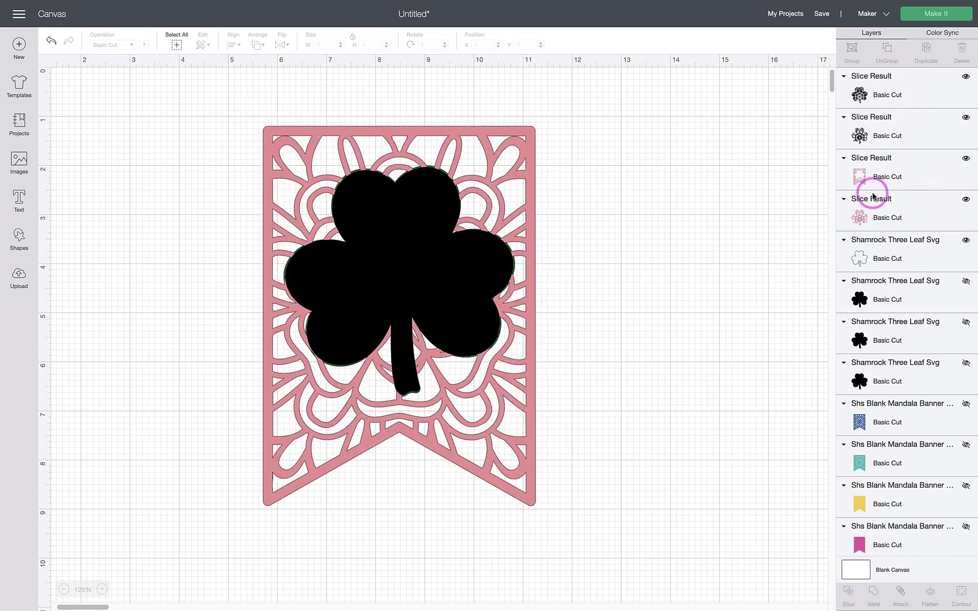
Delete the two black slice results and the pink shamrock-shaped piece, and move the green outline layer above the sliced banner.
left_click(899, 96)
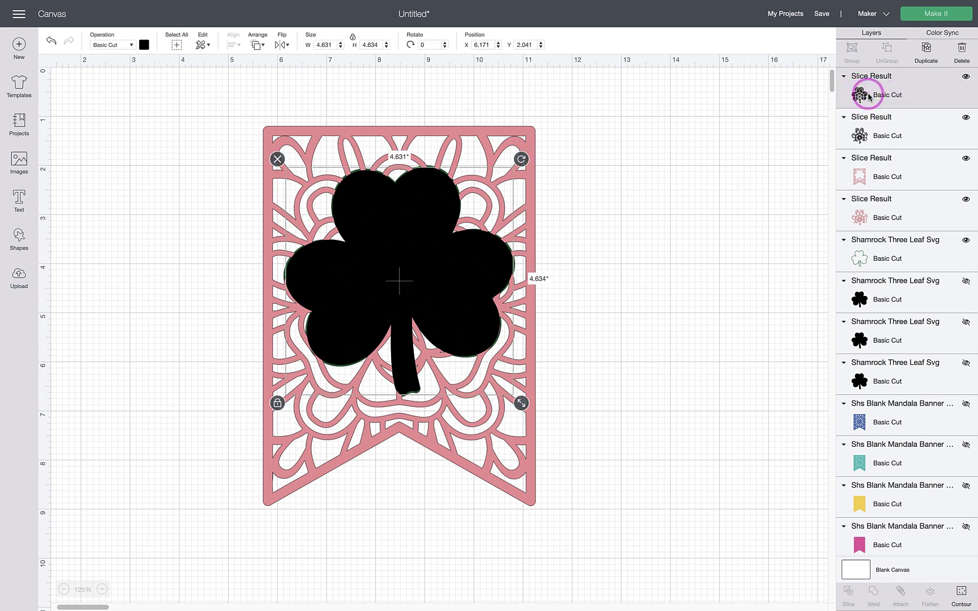
key("Delete")
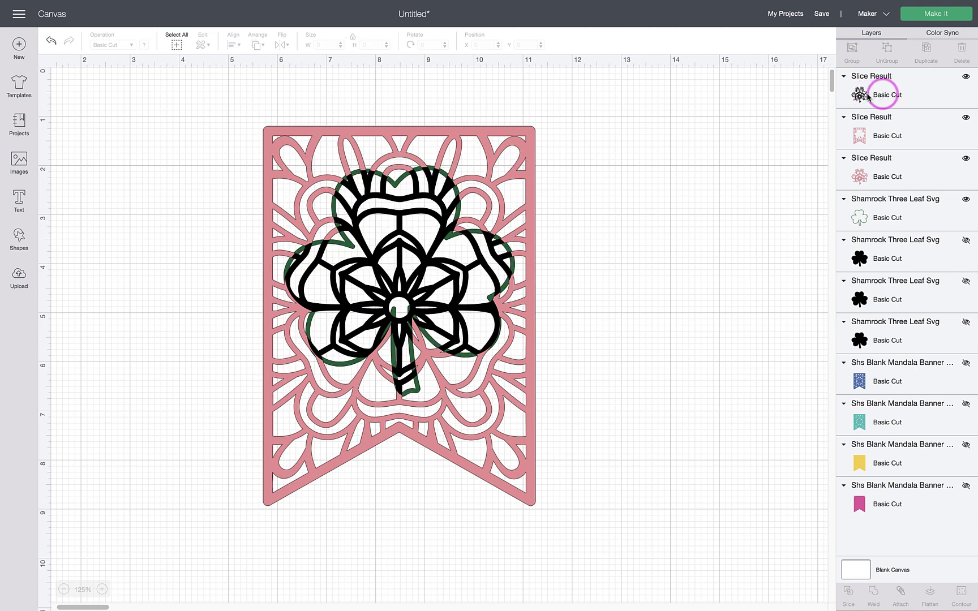
left_click(394, 215)
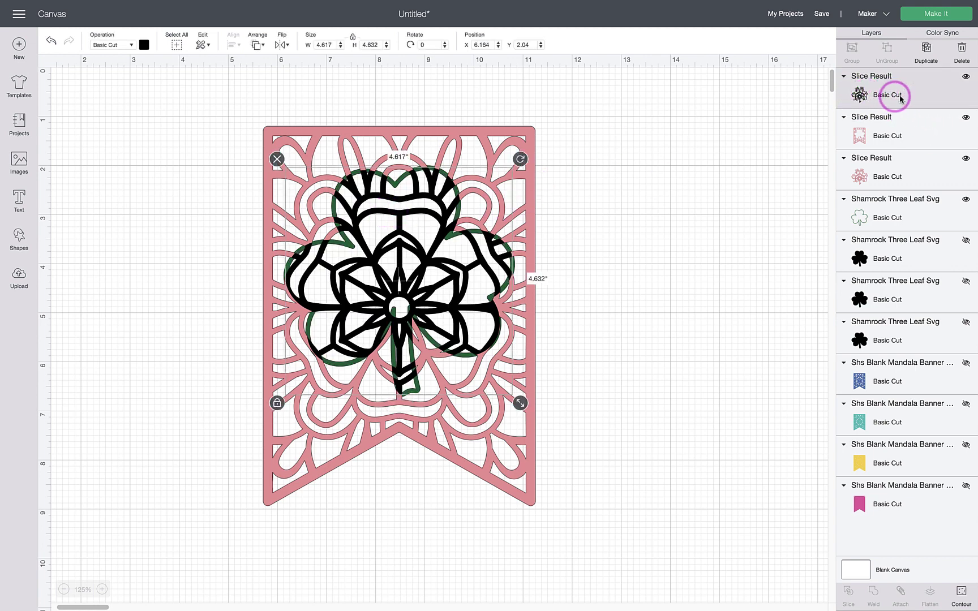
key("Delete")
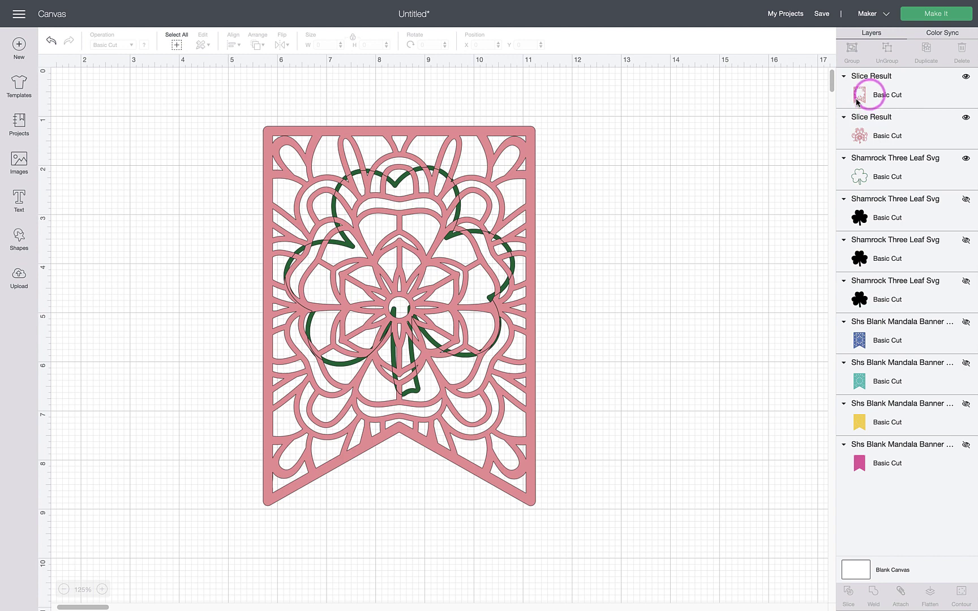
left_click(902, 129)
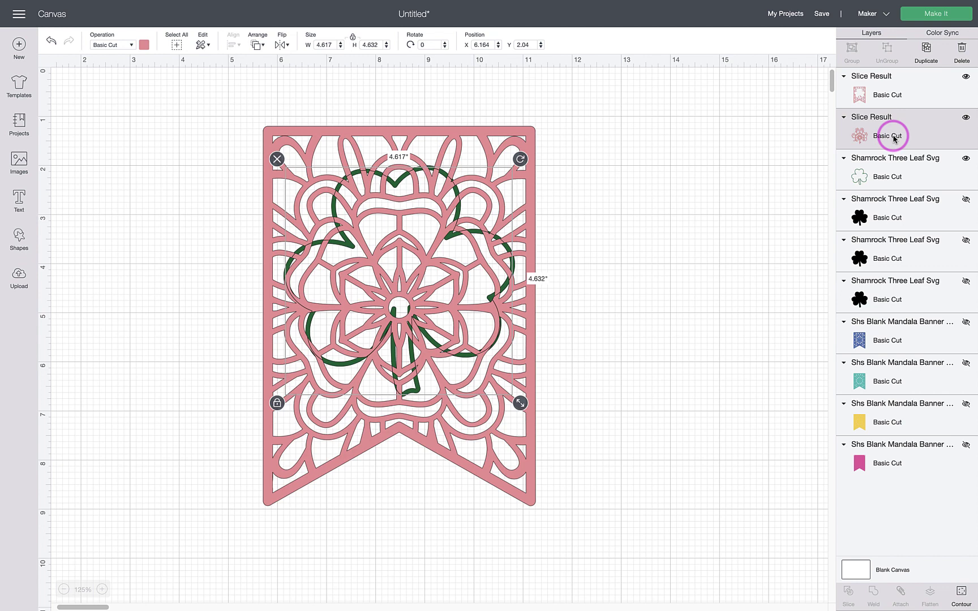
key("Delete")
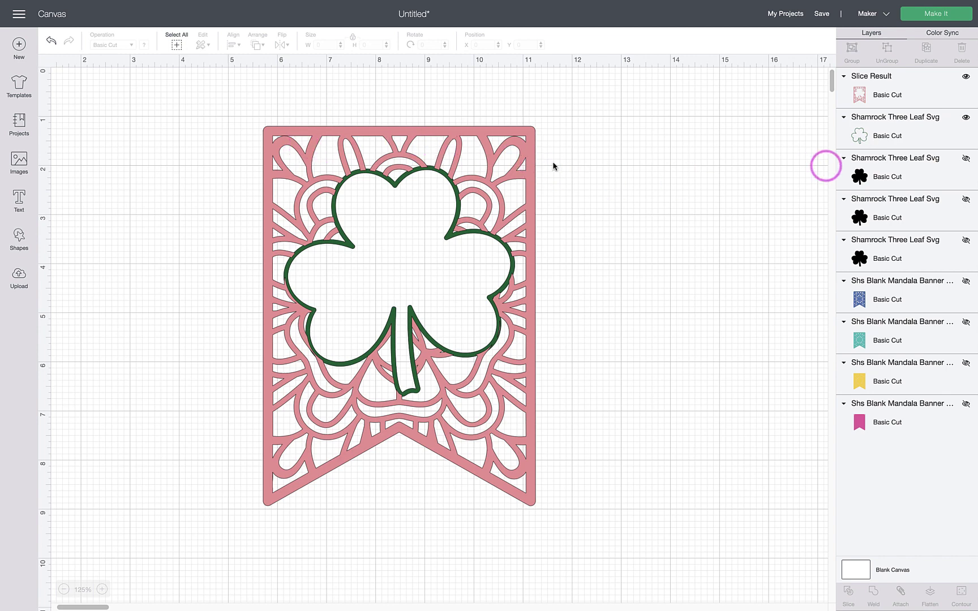
left_click_drag(915, 135, 907, 79)
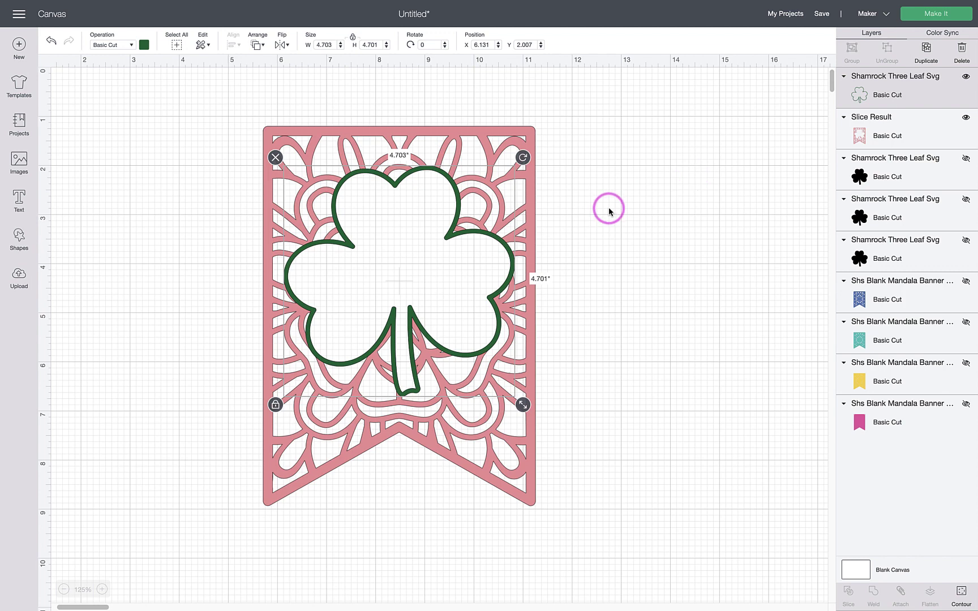
Weld the dark green shamrock outline to the sliced light pink mandala banner layer.
scroll(609, 211, "left", 2)
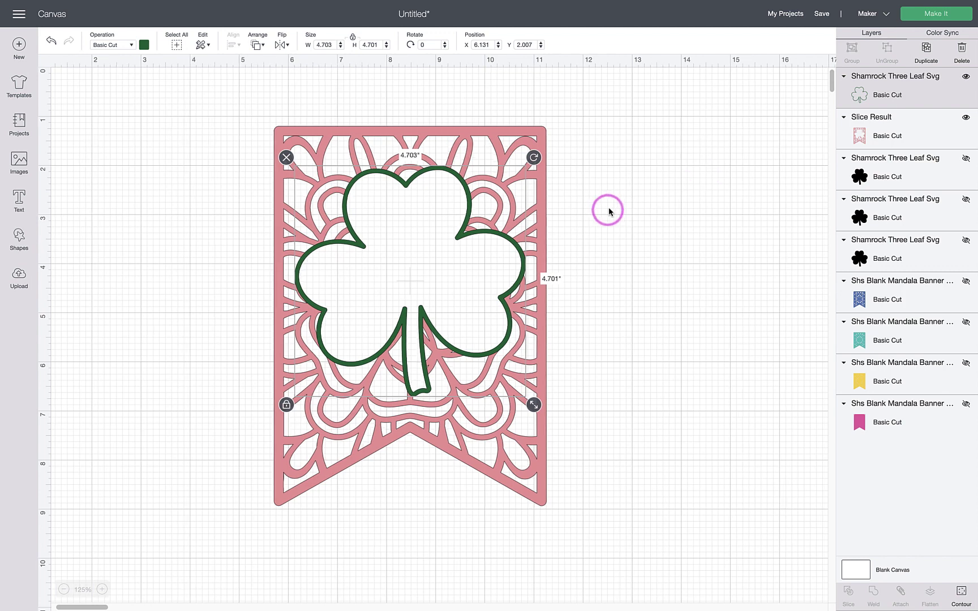
scroll(487, 154, "down", 1)
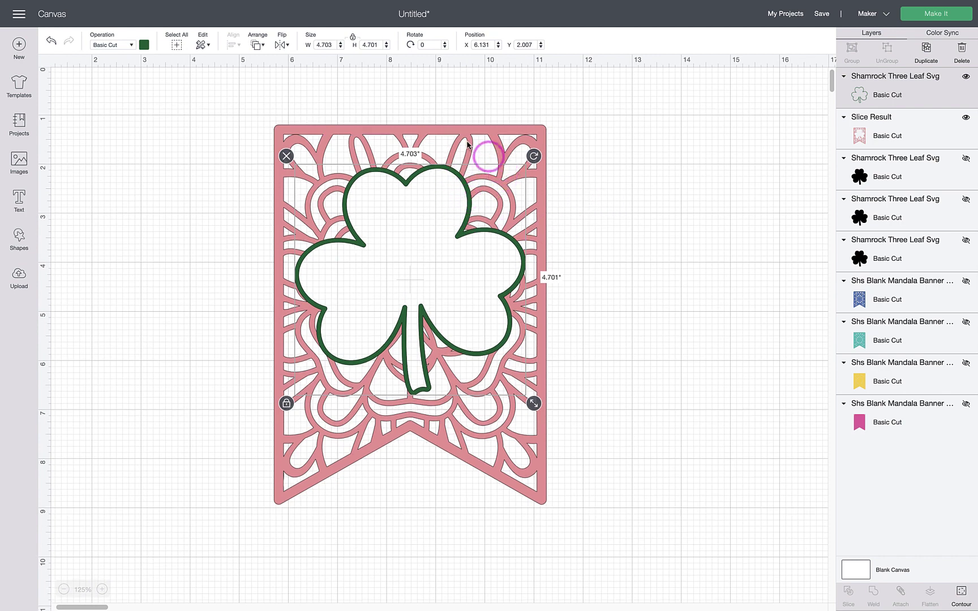
left_click(649, 227)
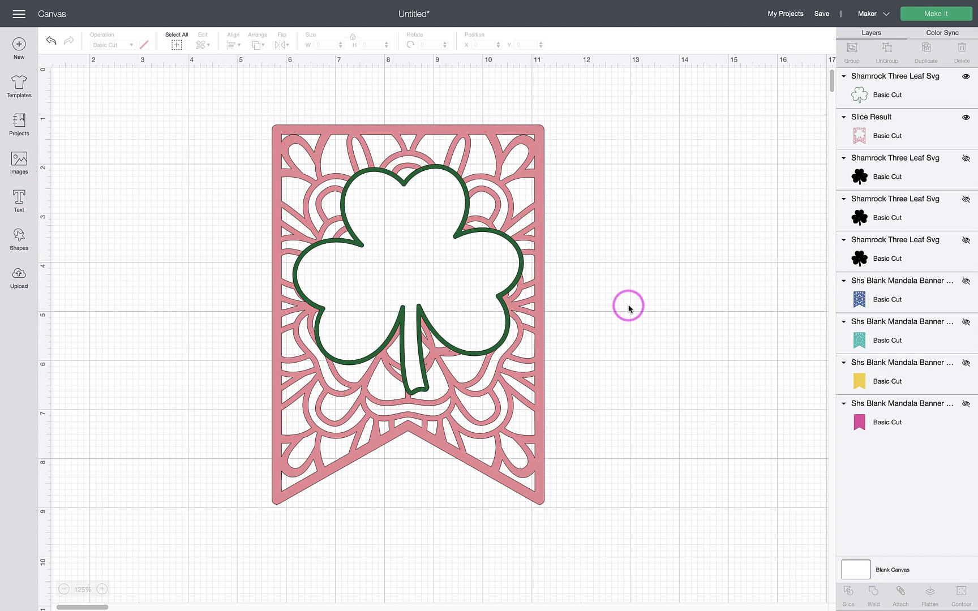
left_click_drag(622, 315, 178, 146)
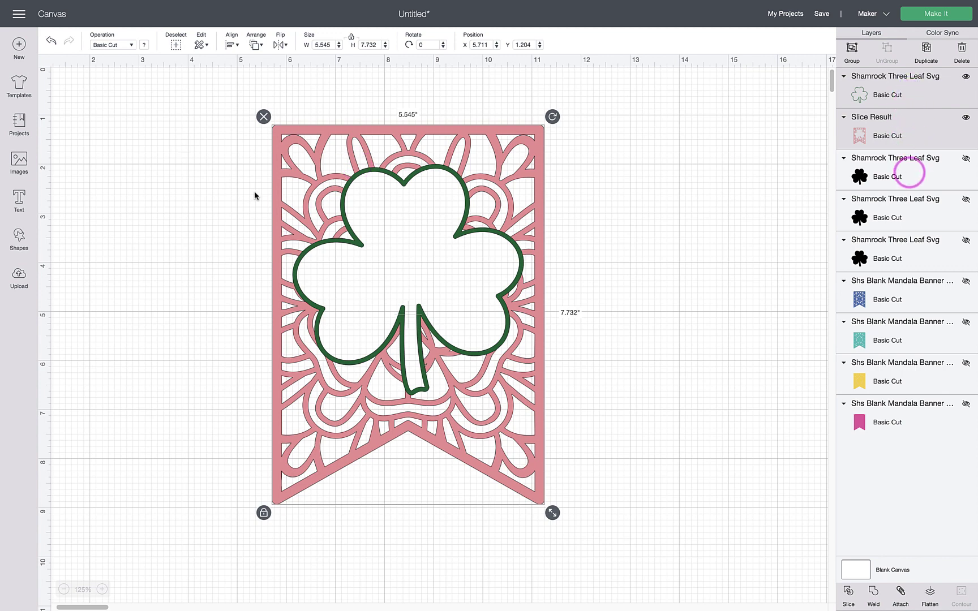
left_click(874, 599)
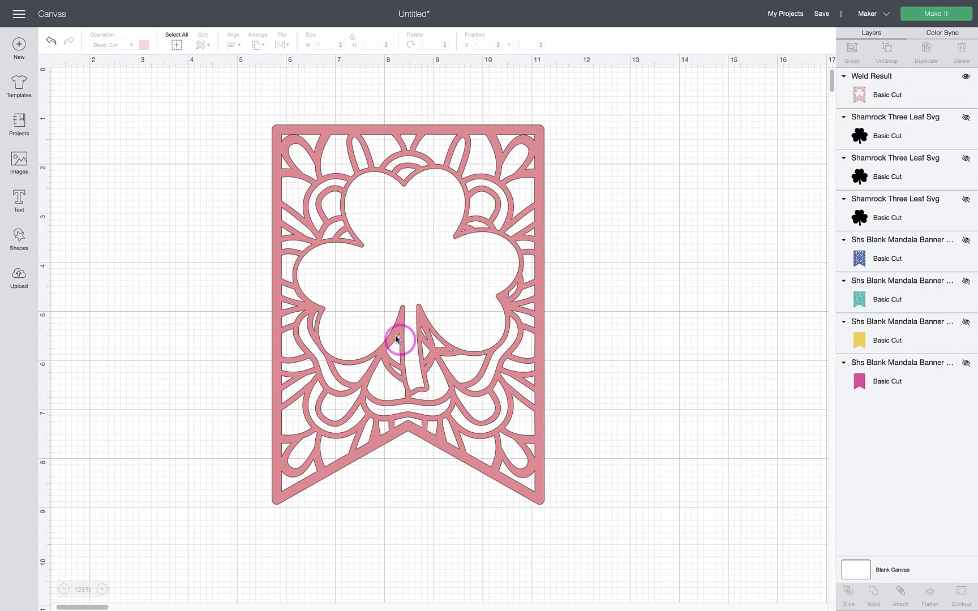
Recolor the welded light pink banner layer dark green to match the shamrock outline.
left_click(283, 136)
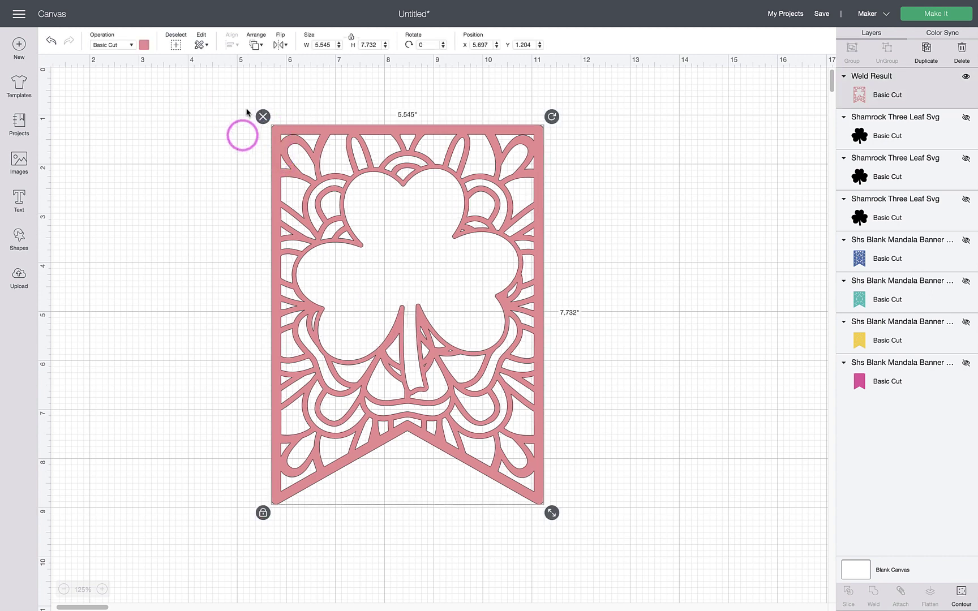
left_click(147, 48)
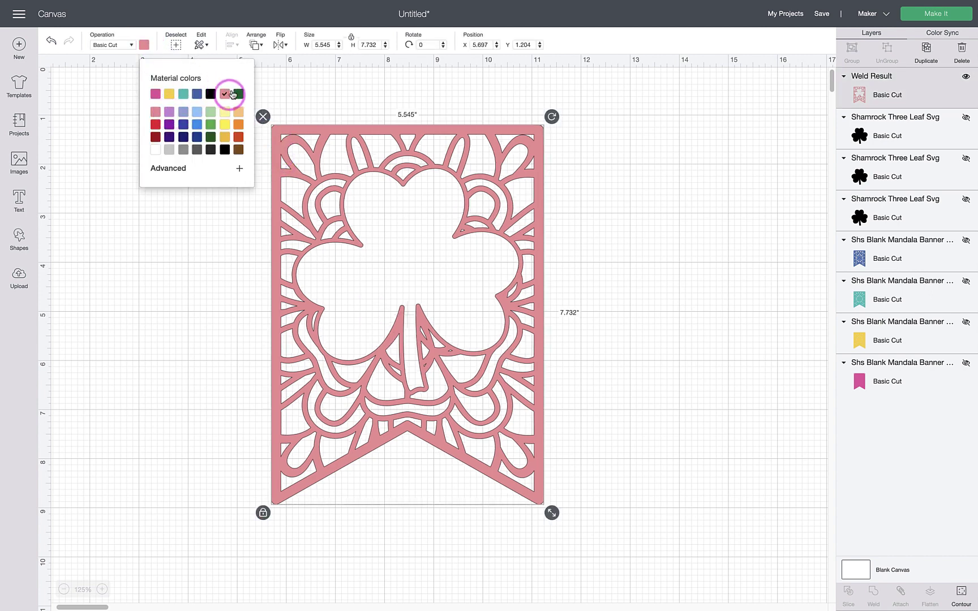
left_click(238, 94)
left_click(635, 262)
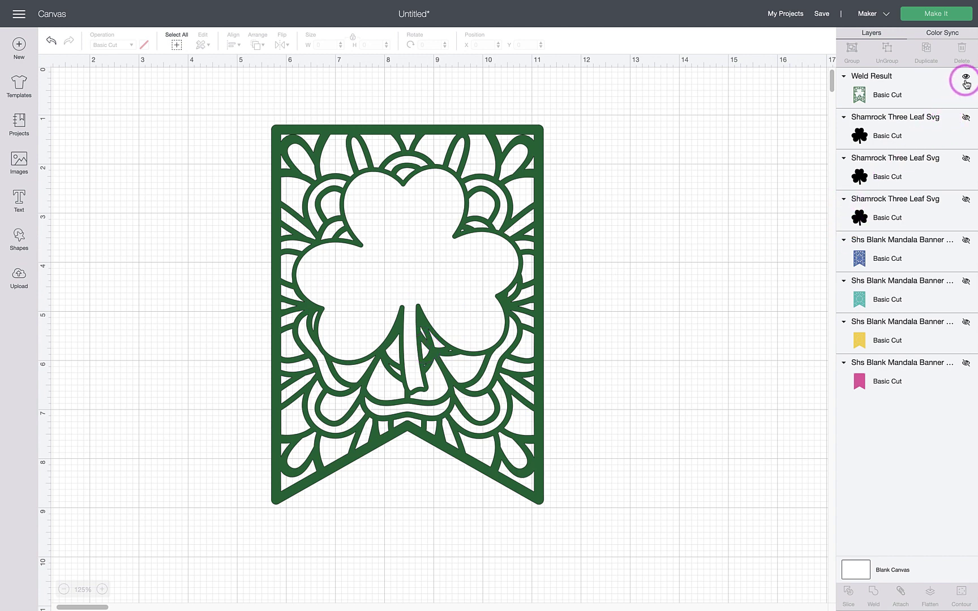
Show the blue banner layer and one black shamrock, hide the dark green banner, and weld the shamrock to the blue layer.
left_click(967, 243)
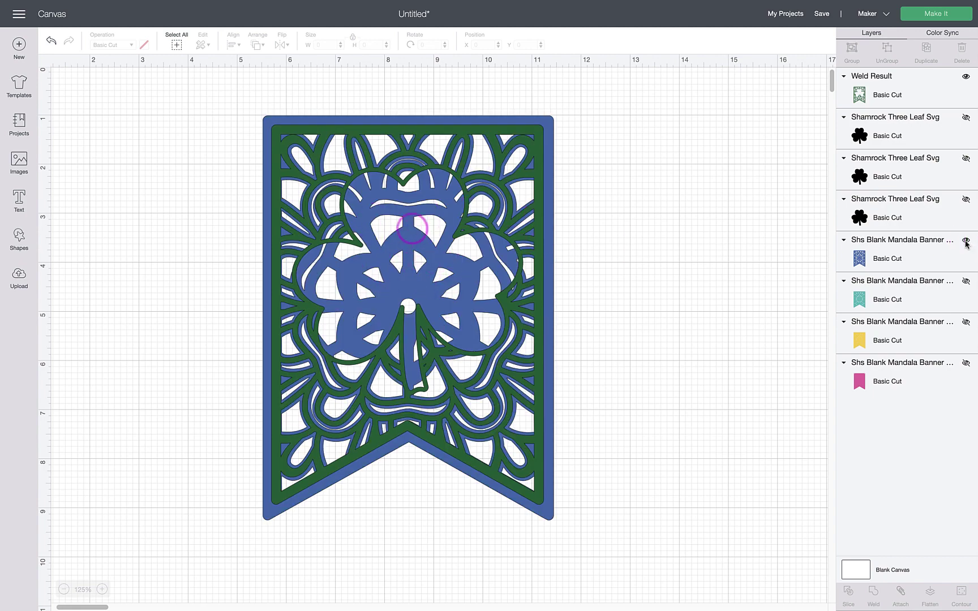
left_click(965, 76)
left_click(966, 119)
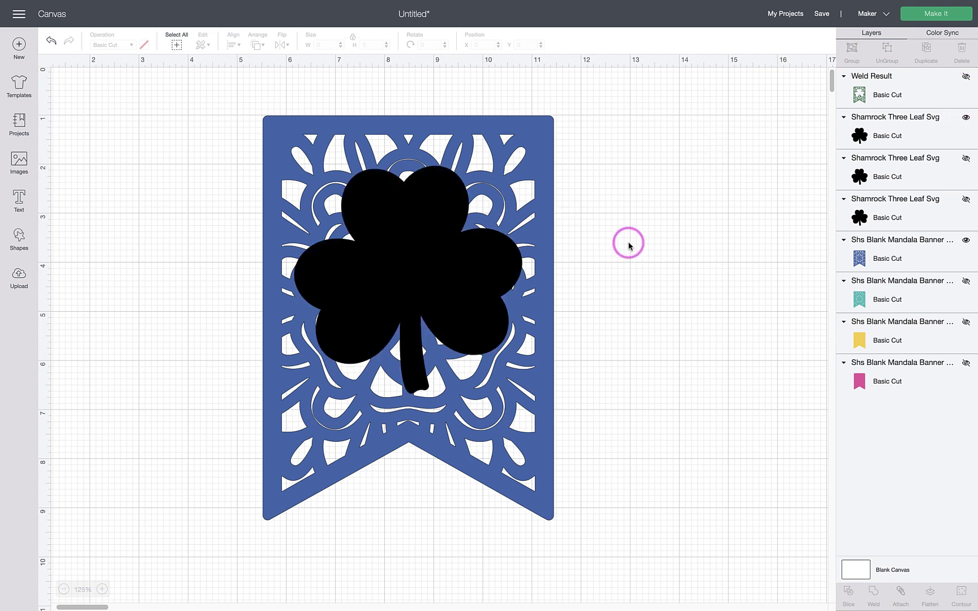
left_click_drag(640, 306, 225, 170)
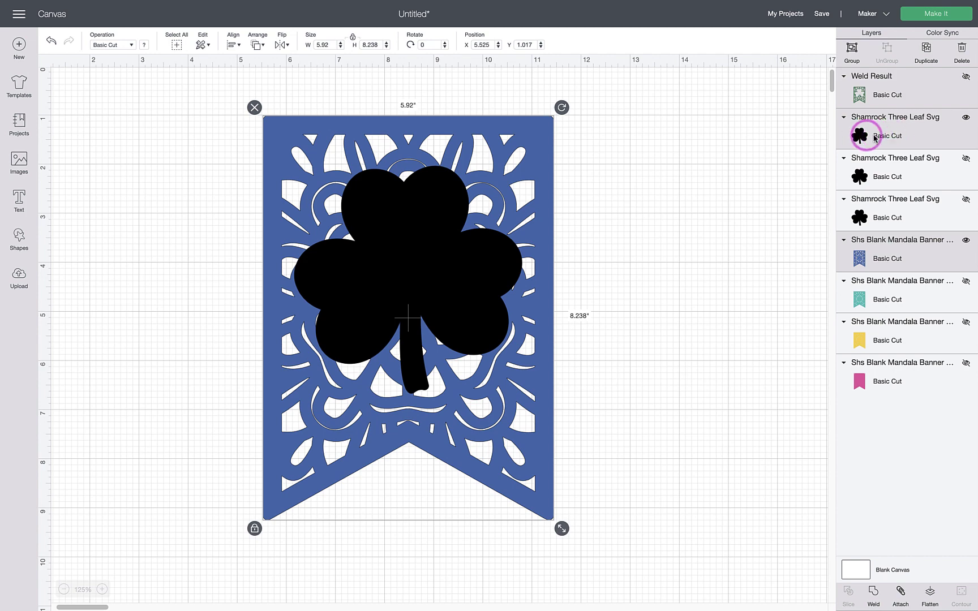
left_click(873, 591)
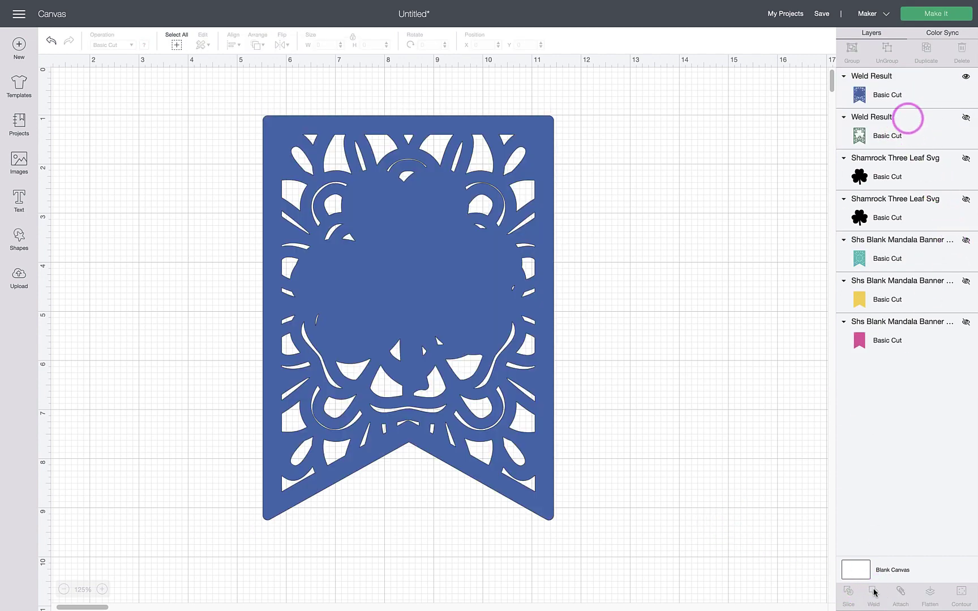
Hide the welded blue banner, show the next black shamrock and the teal banner, and weld these two together.
left_click(965, 76)
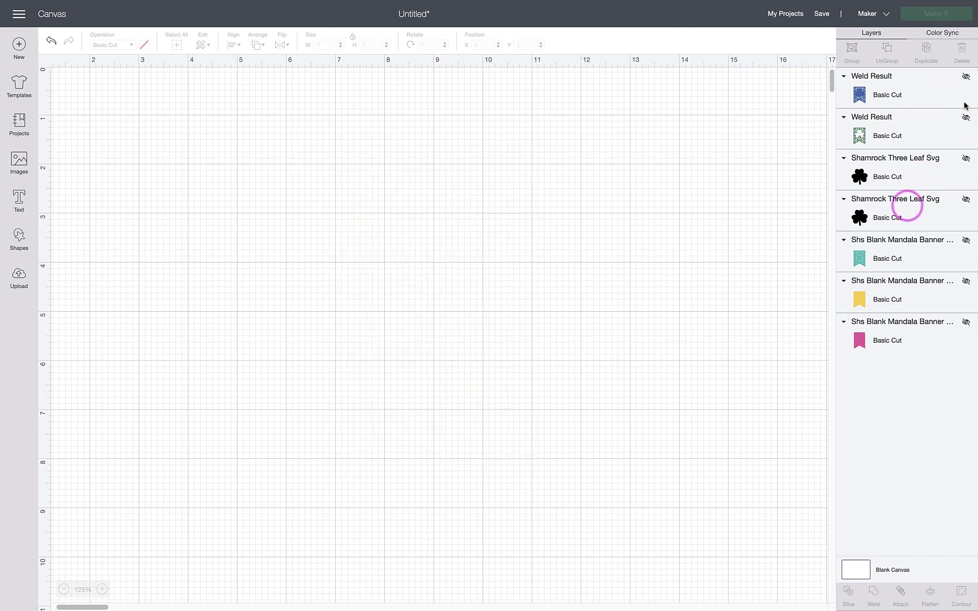
left_click(966, 158)
left_click(966, 240)
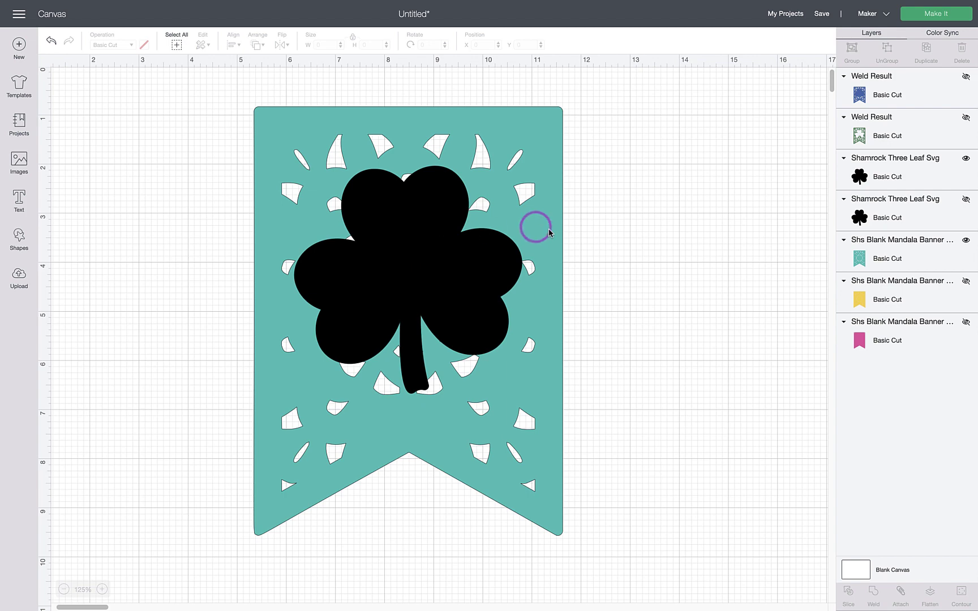
left_click_drag(651, 313, 255, 194)
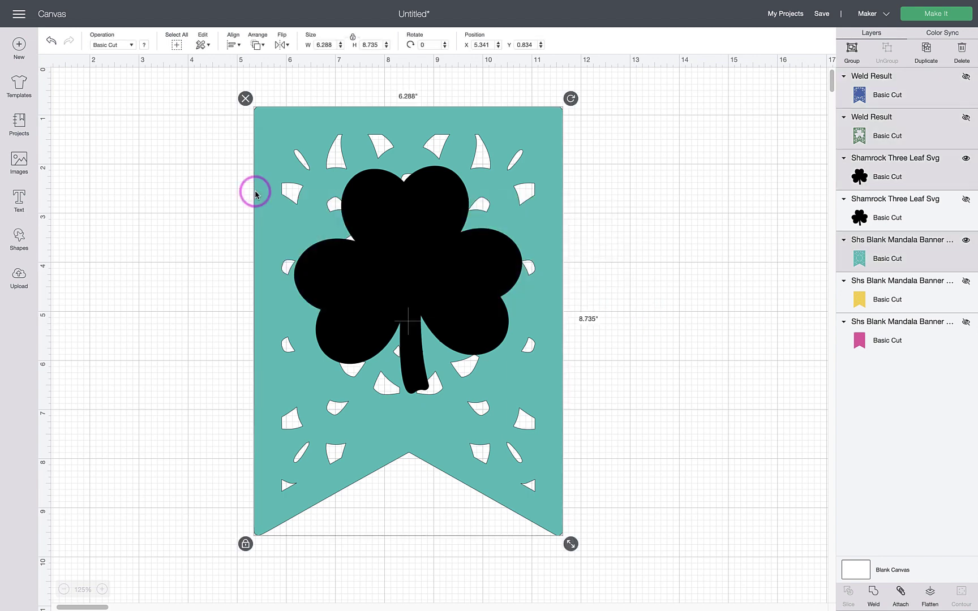
left_click(874, 592)
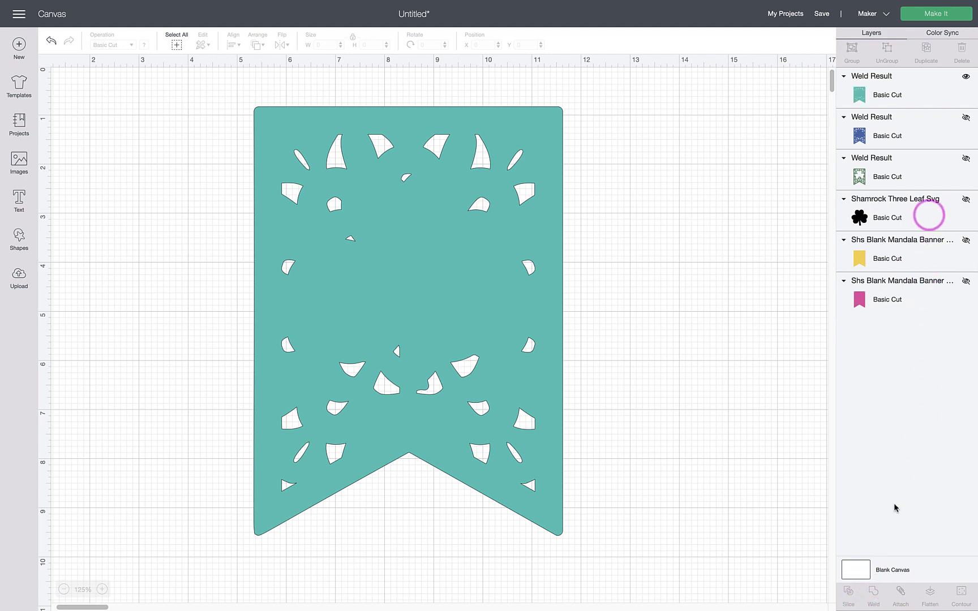
Hide the welded teal banner, show the last black shamrock and the yellow banner, and weld these two together.
left_click(966, 199)
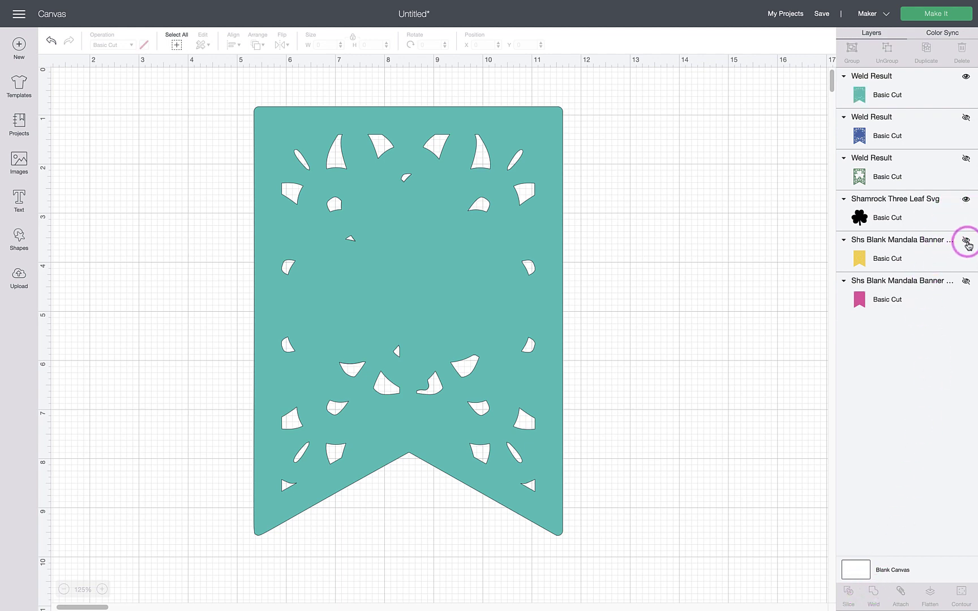
left_click(966, 75)
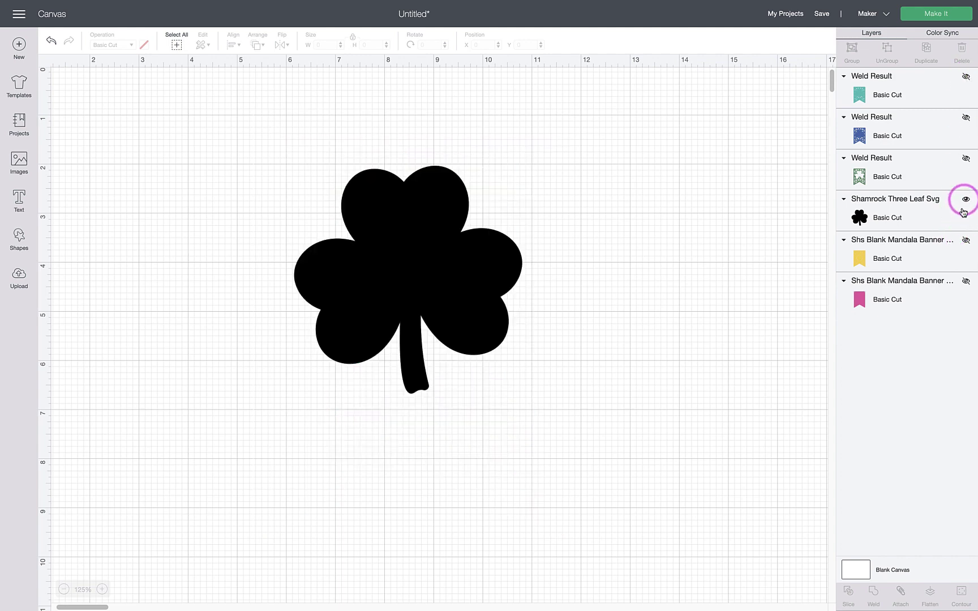
left_click(966, 240)
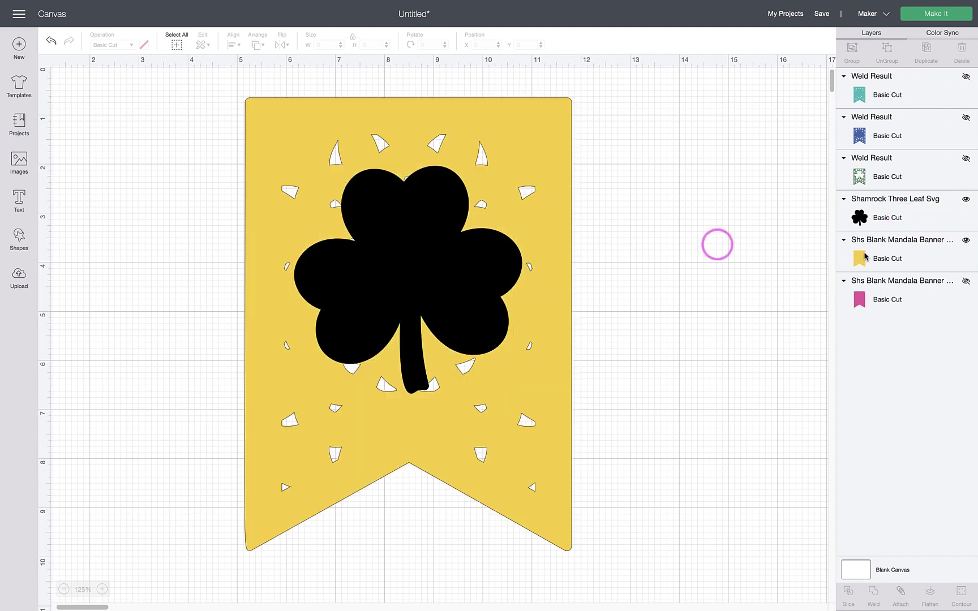
left_click_drag(672, 347, 116, 104)
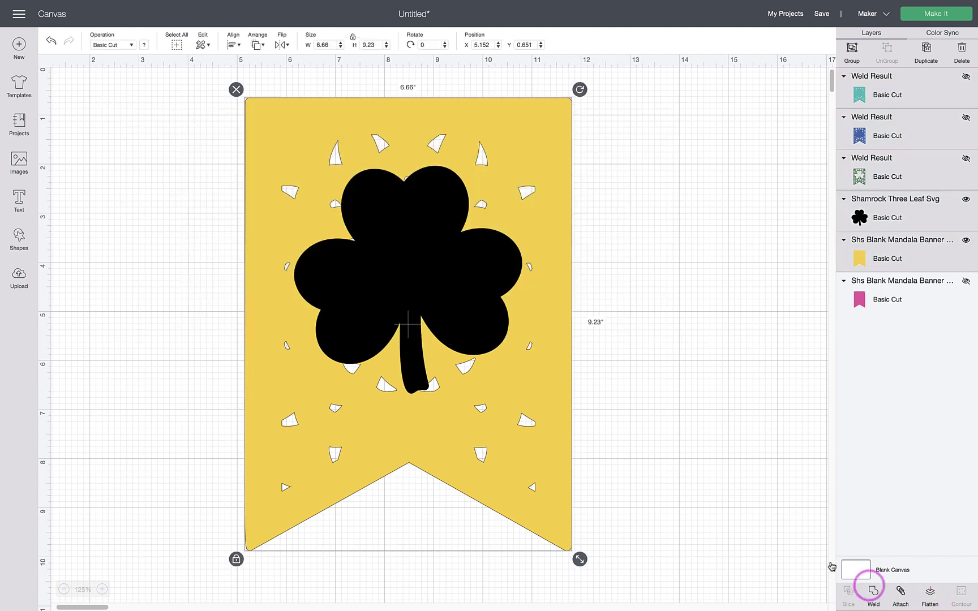
left_click(872, 592)
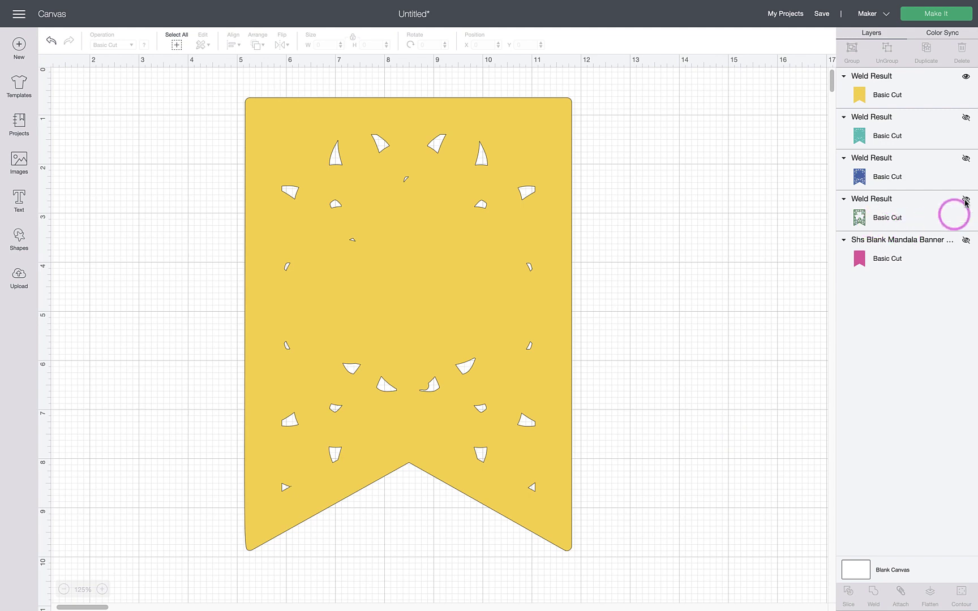
Show all banner layers and reorder them from front to back as dark green, blue, teal, yellow and pink.
left_click(966, 239)
left_click(965, 159)
left_click(966, 118)
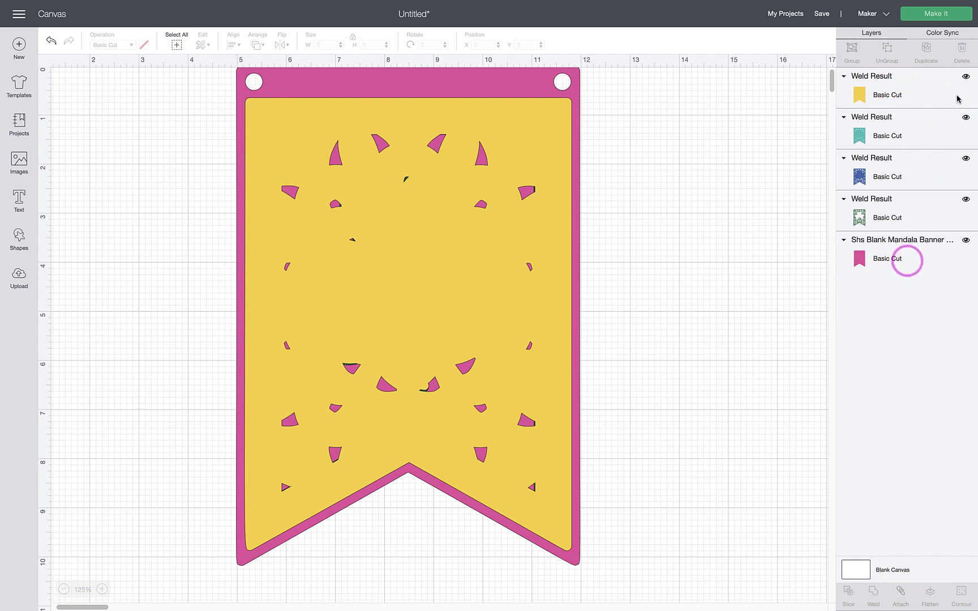
left_click_drag(904, 218, 905, 82)
left_click_drag(907, 199, 902, 145)
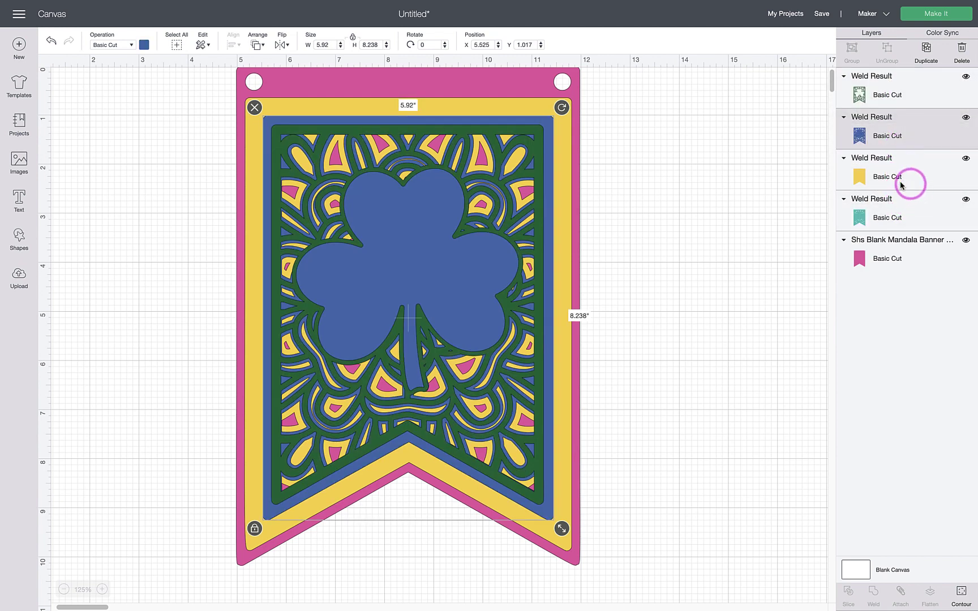
left_click_drag(912, 212, 910, 154)
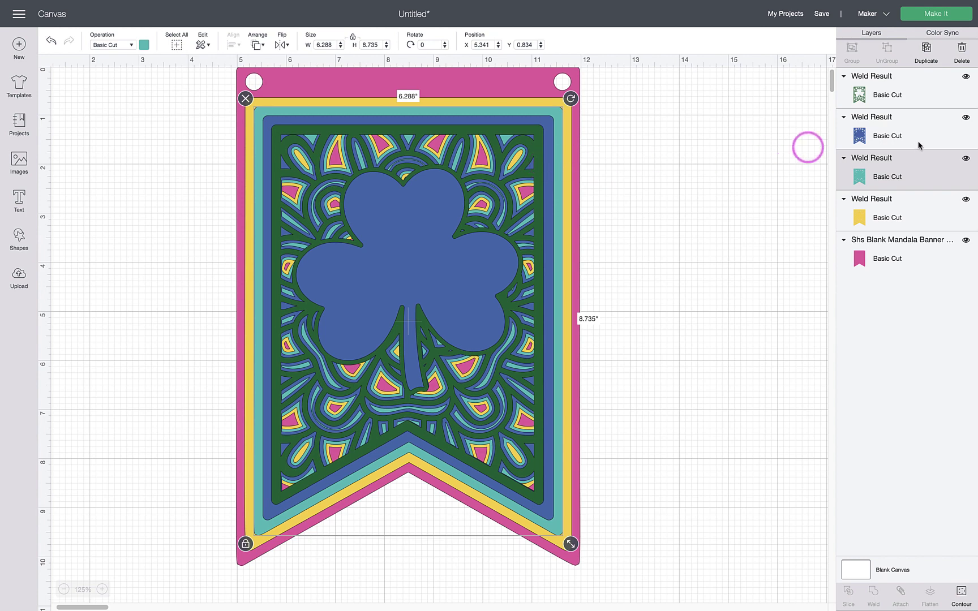
Recolor the blue banner layer white, the teal layer medium green and the yellow layer white.
left_click(934, 131)
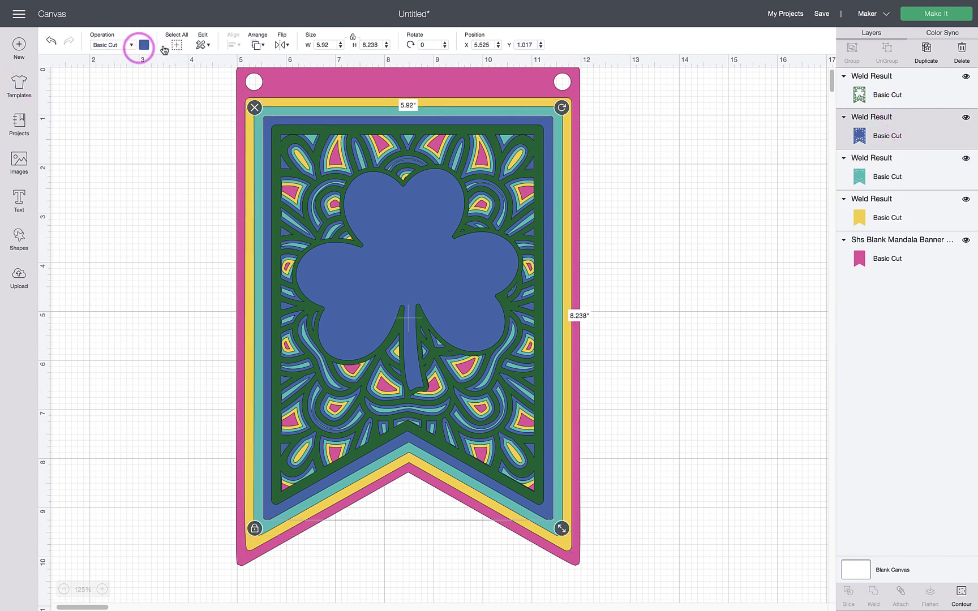
left_click(144, 45)
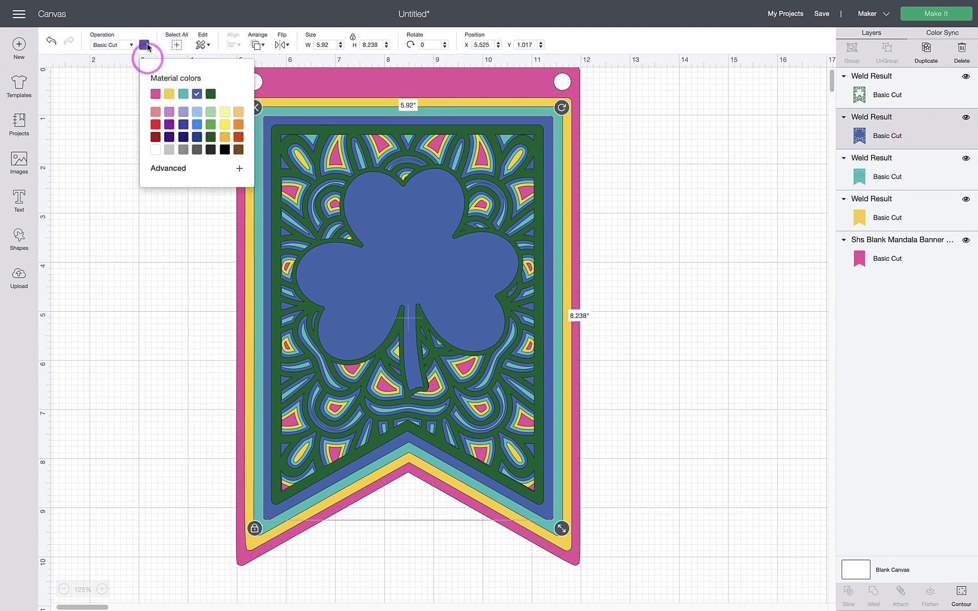
left_click(155, 149)
left_click(913, 180)
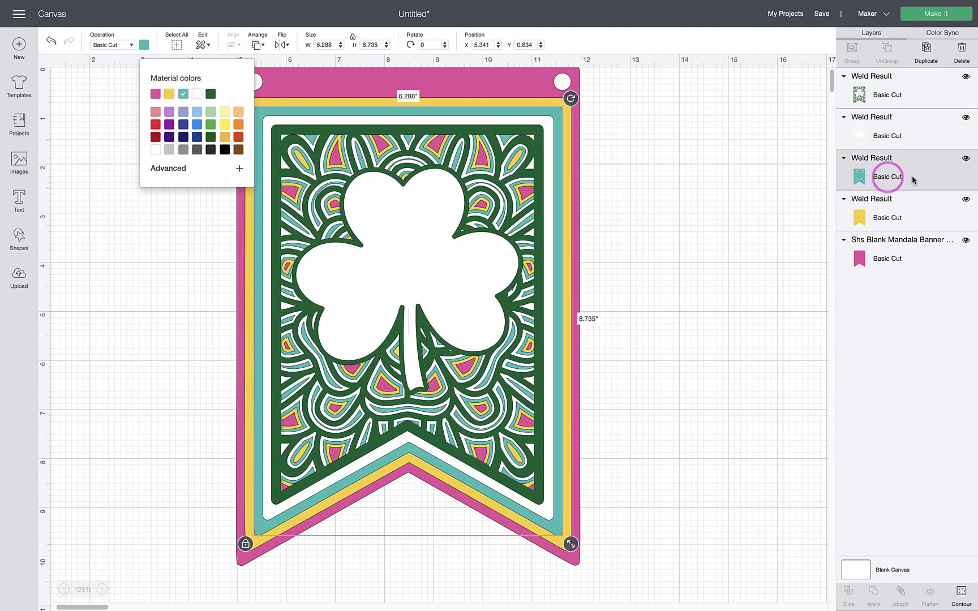
left_click(211, 124)
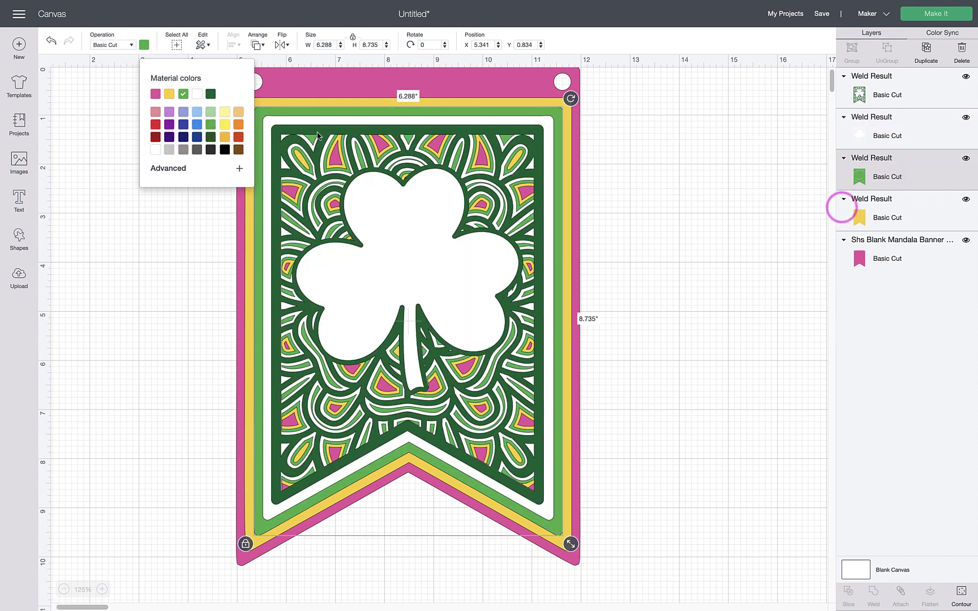
left_click(881, 209)
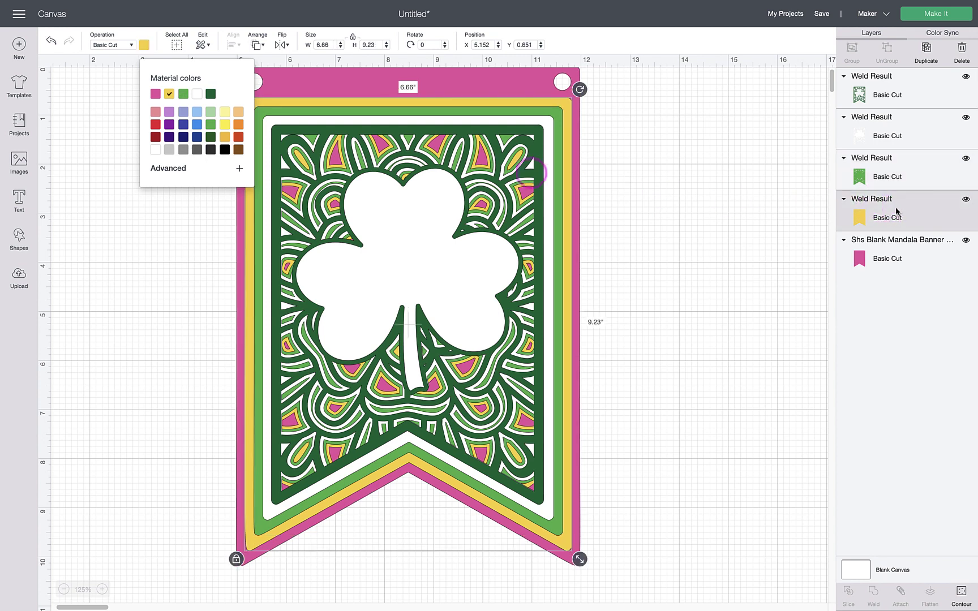
left_click(197, 94)
left_click(693, 170)
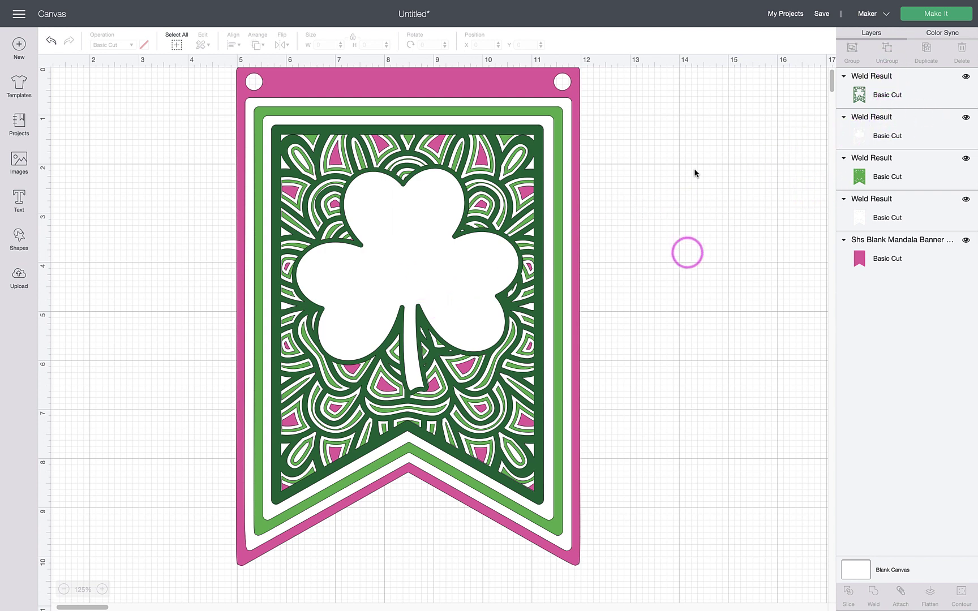
Hide the four banner layers beneath the dark green top layer and examine the small openings around its shamrock outline.
left_click(966, 117)
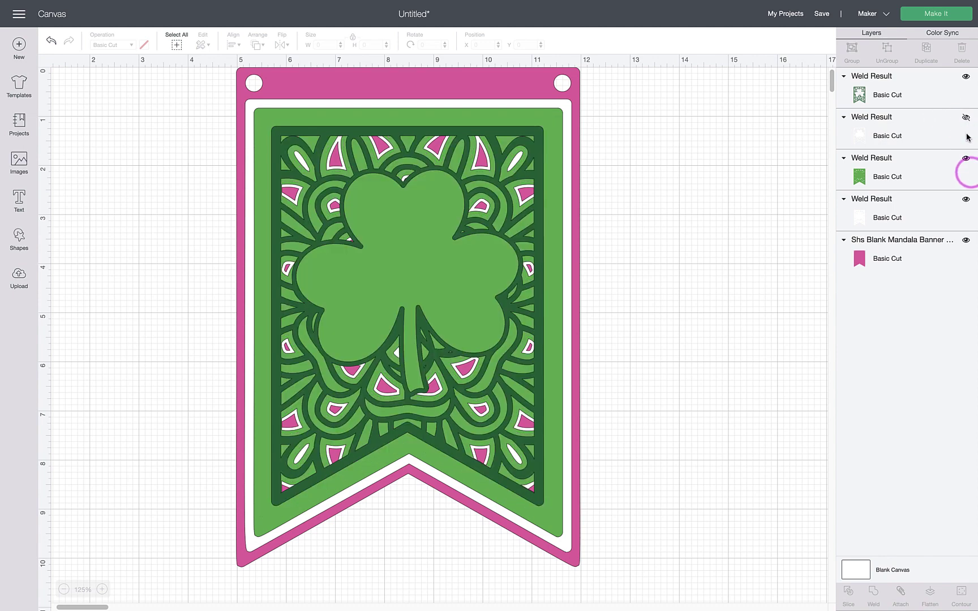
left_click(965, 158)
left_click(966, 199)
left_click(965, 240)
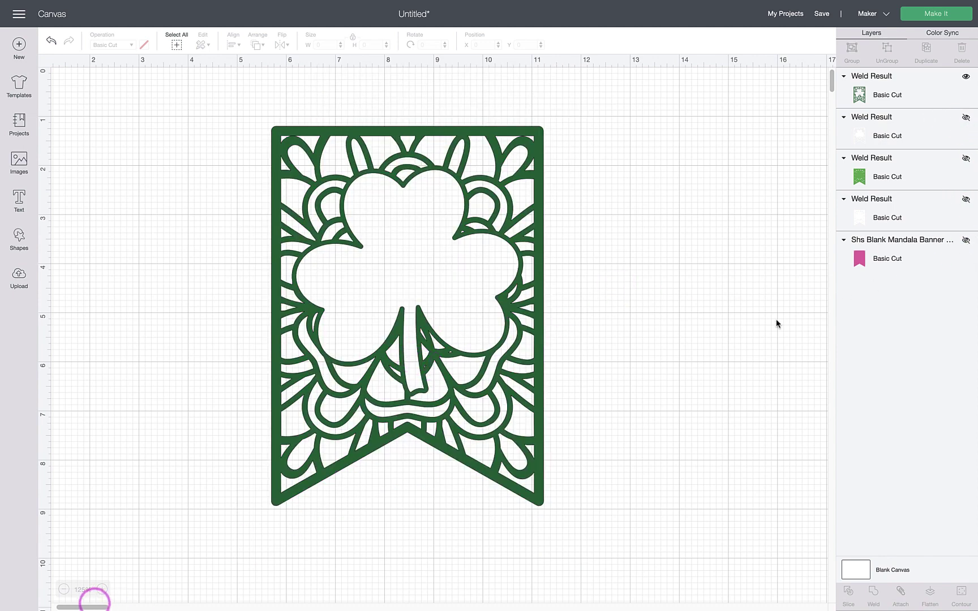
left_click(101, 590)
left_click(102, 590)
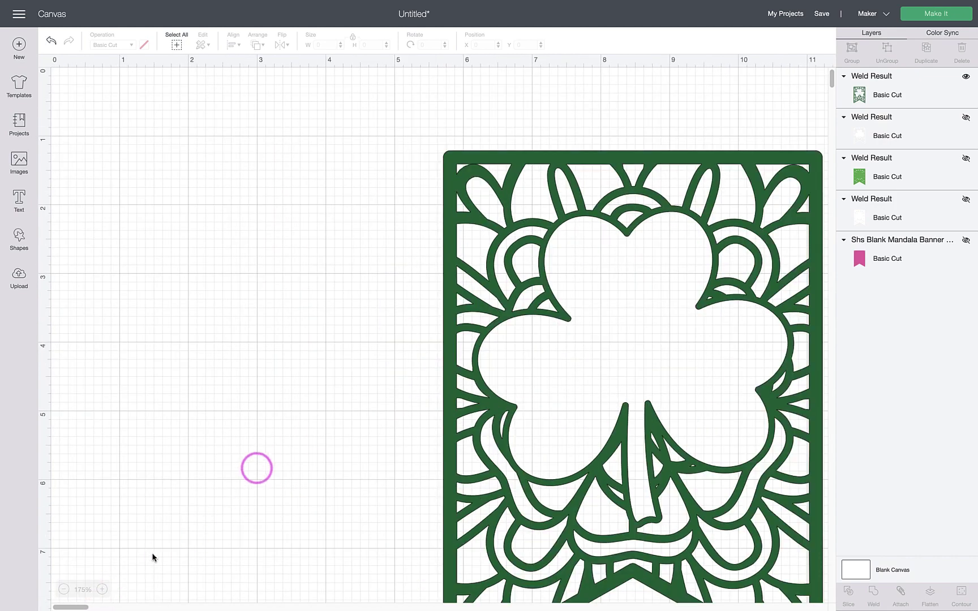
scroll(283, 456, "right", 15)
scroll(284, 459, "left", 8)
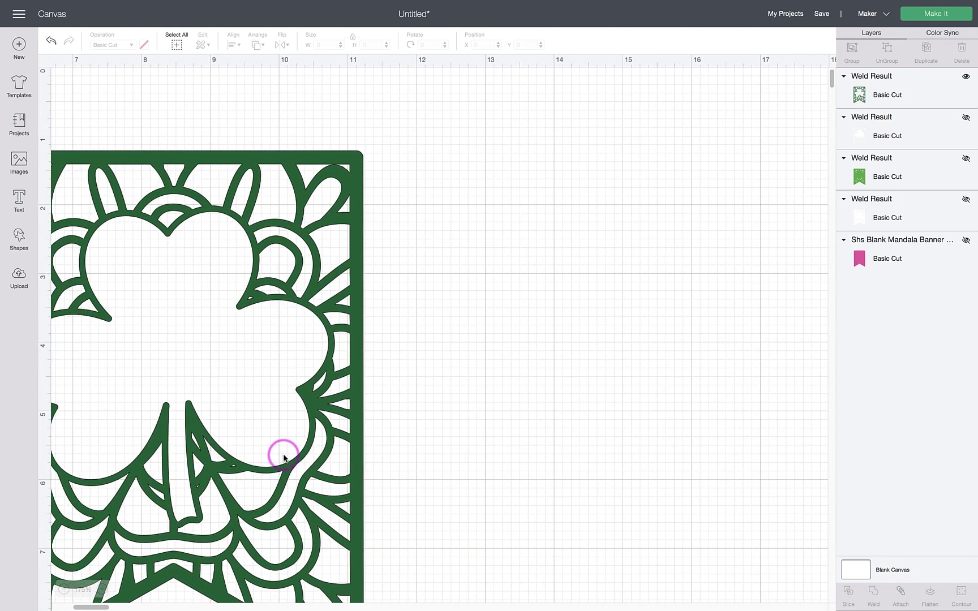
scroll(284, 453, "down", 2)
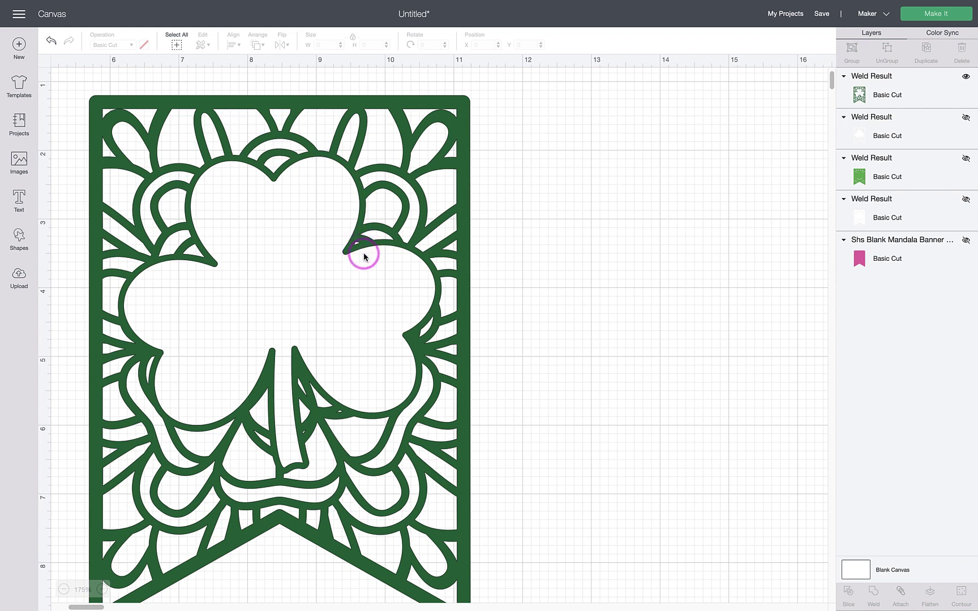
Open the dark green top layer's contours and look through its cut pieces for tiny openings around the shamrock.
scroll(364, 257, "left", 2)
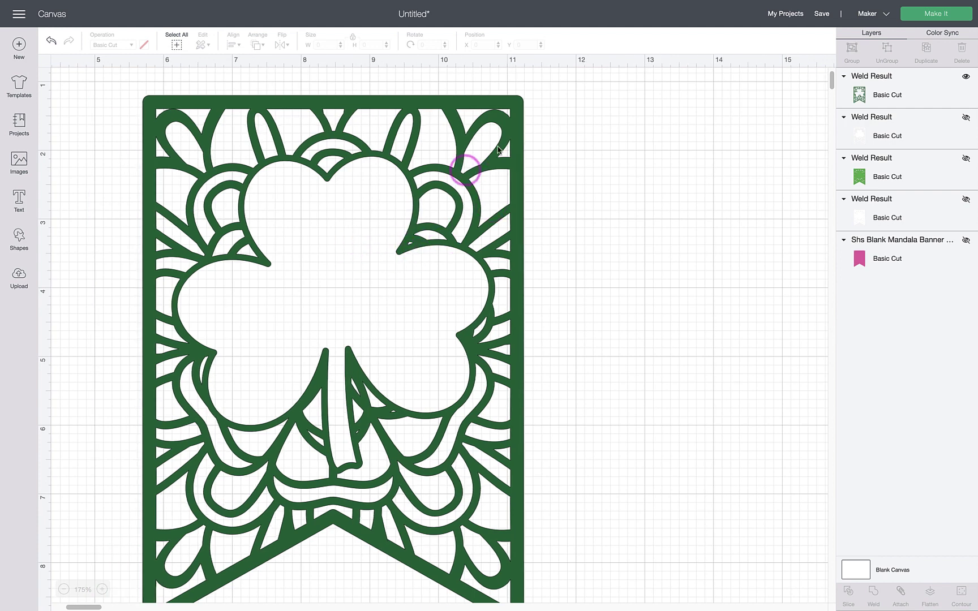
left_click(514, 136)
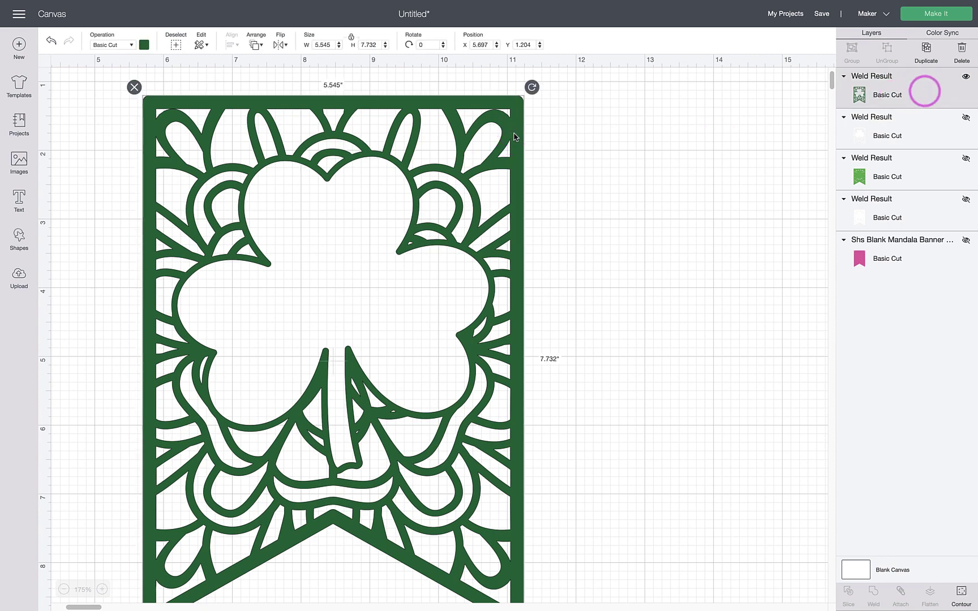
left_click(962, 592)
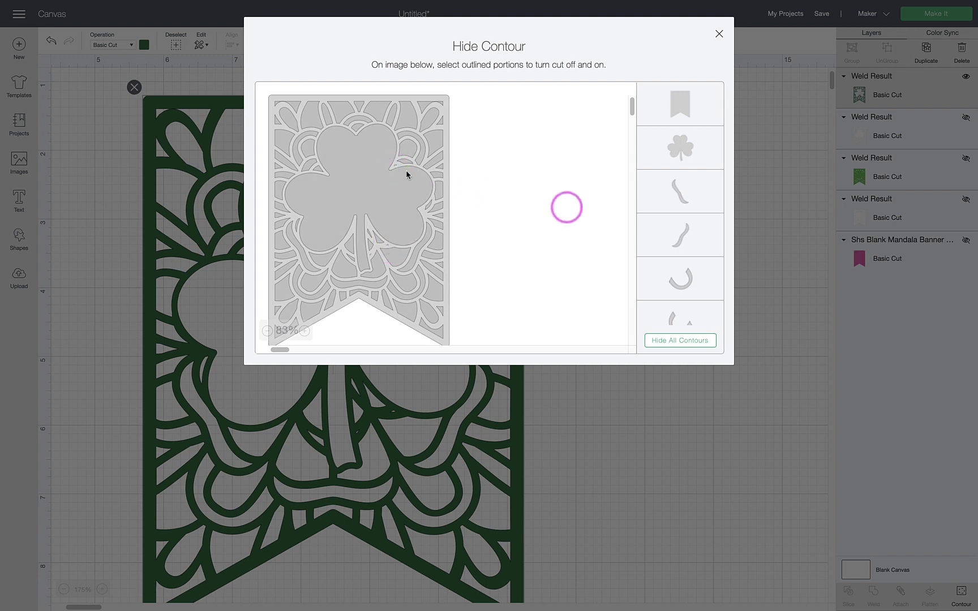
scroll(688, 279, "down", 5)
scroll(688, 278, "down", 5)
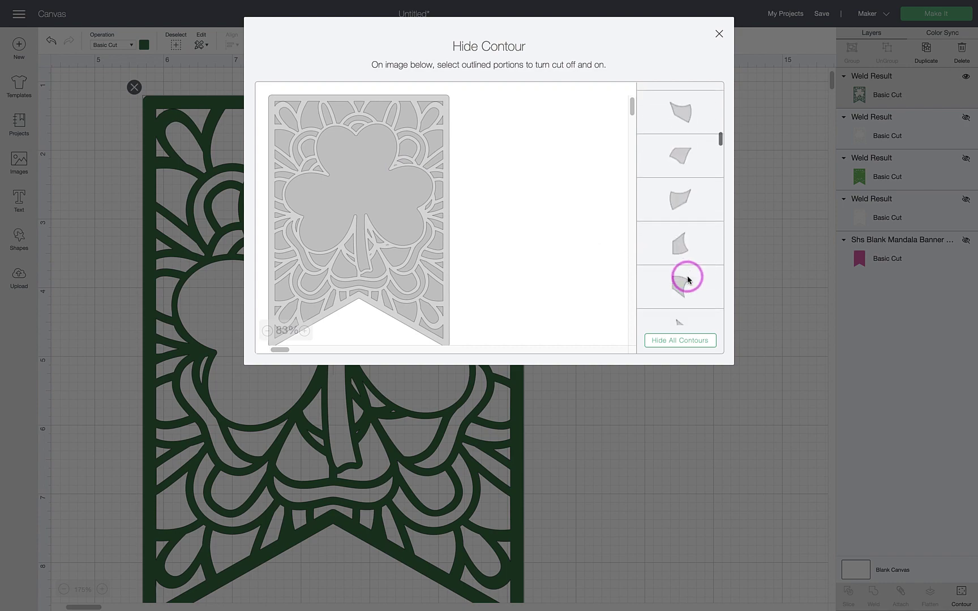
left_click(719, 34)
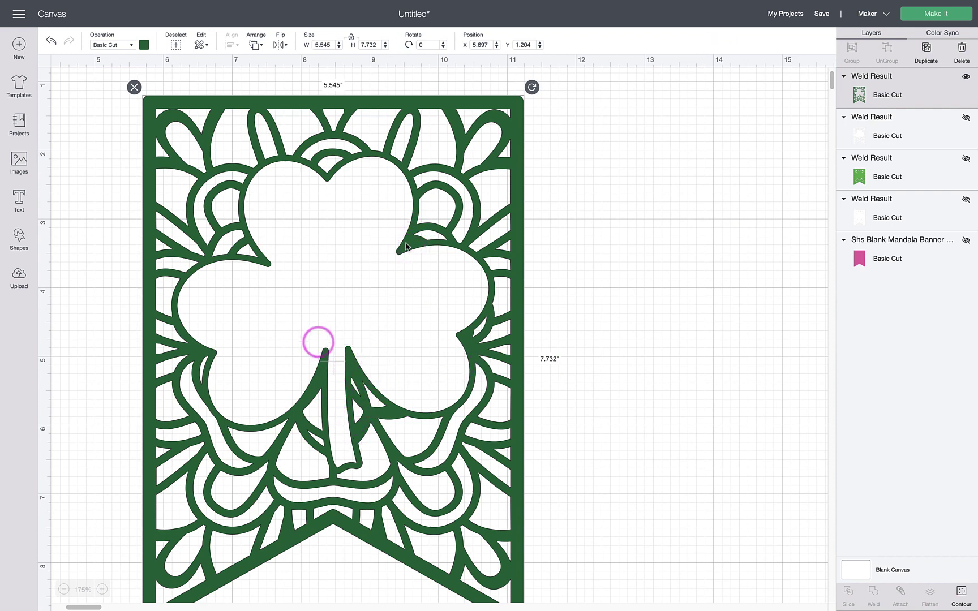
Show the white second banner layer, hide the dark green top layer, and recolor the second layer yellow.
left_click(965, 119)
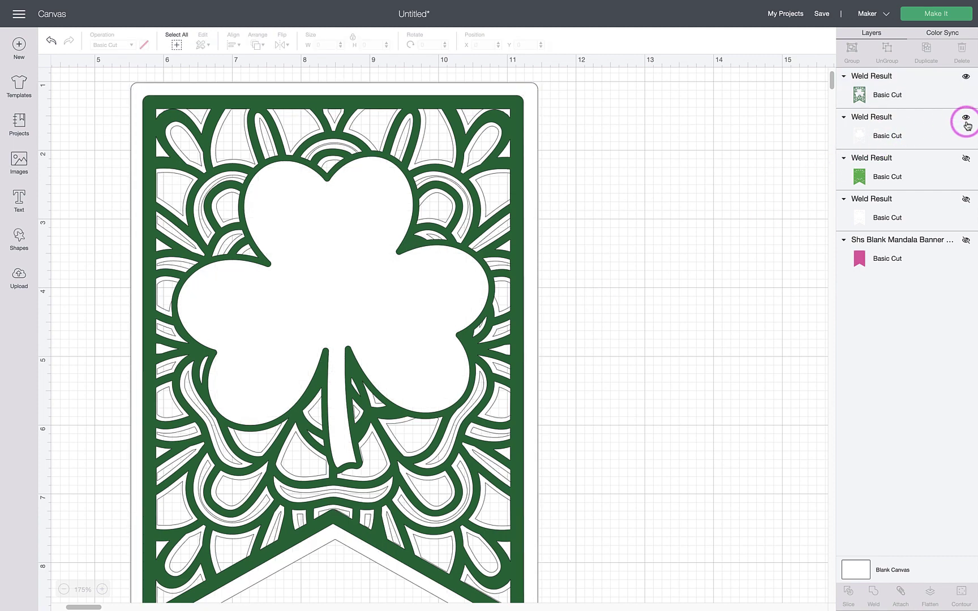
left_click(968, 98)
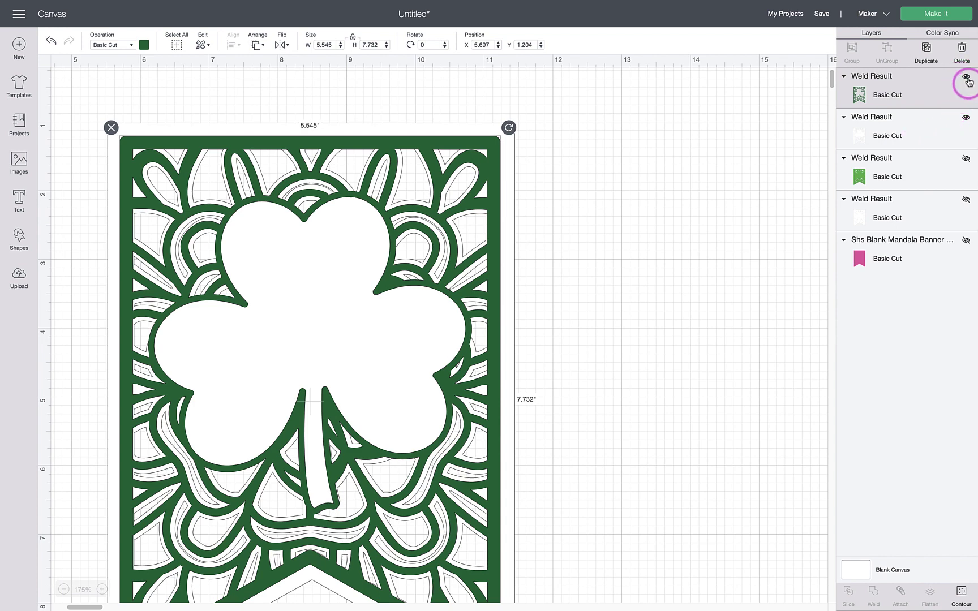
left_click(966, 76)
left_click(925, 131)
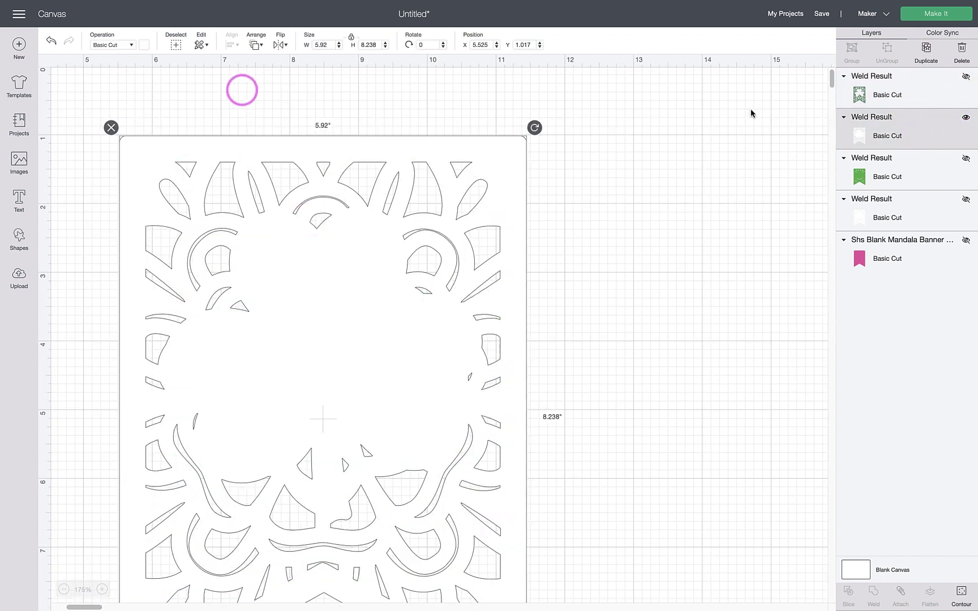
left_click(144, 46)
left_click(170, 97)
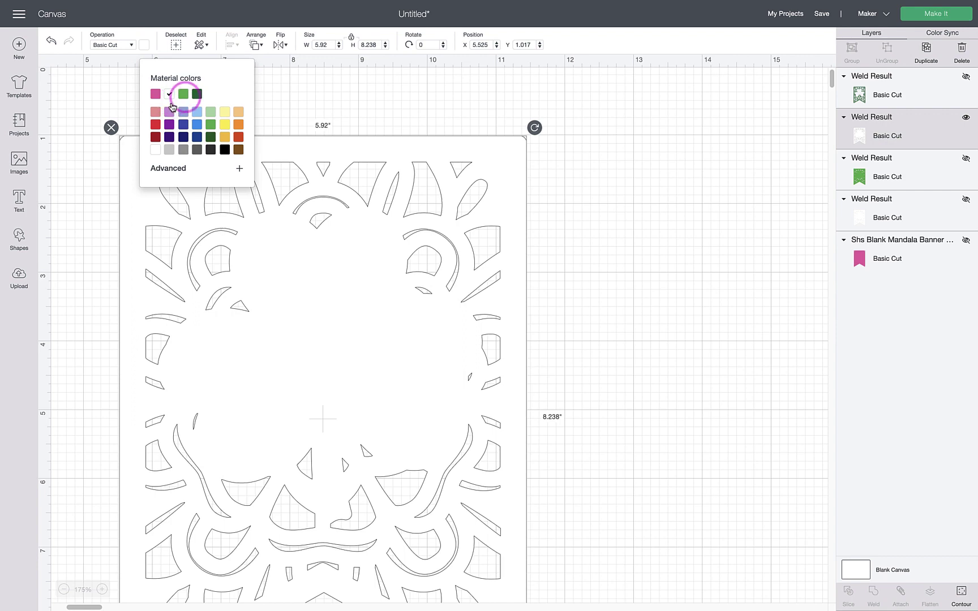
left_click(224, 112)
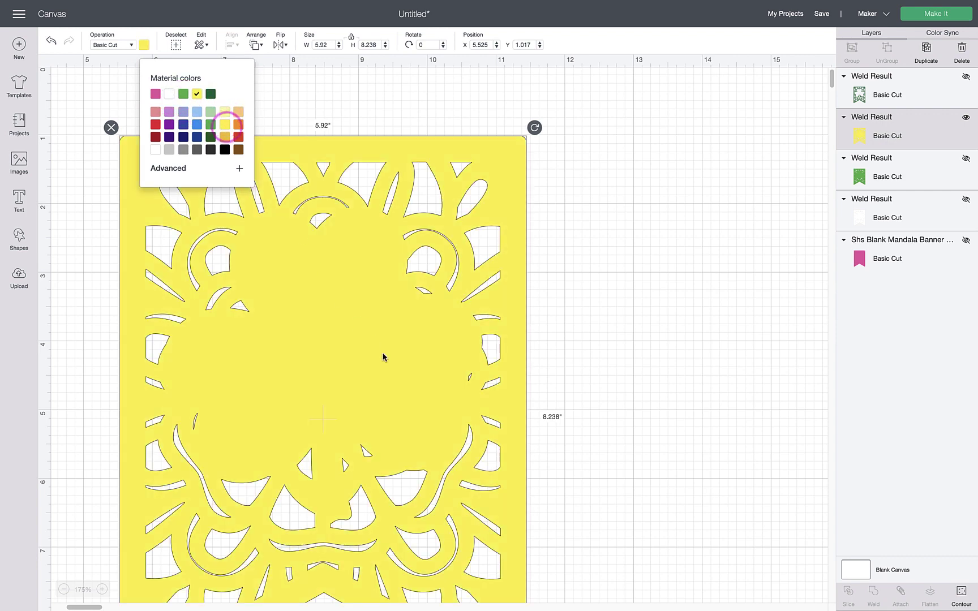
Hide the two tiny cut contours beside the shamrock's left and right edges on the yellow second layer.
scroll(397, 376, "down", 2)
scroll(397, 376, "left", 2)
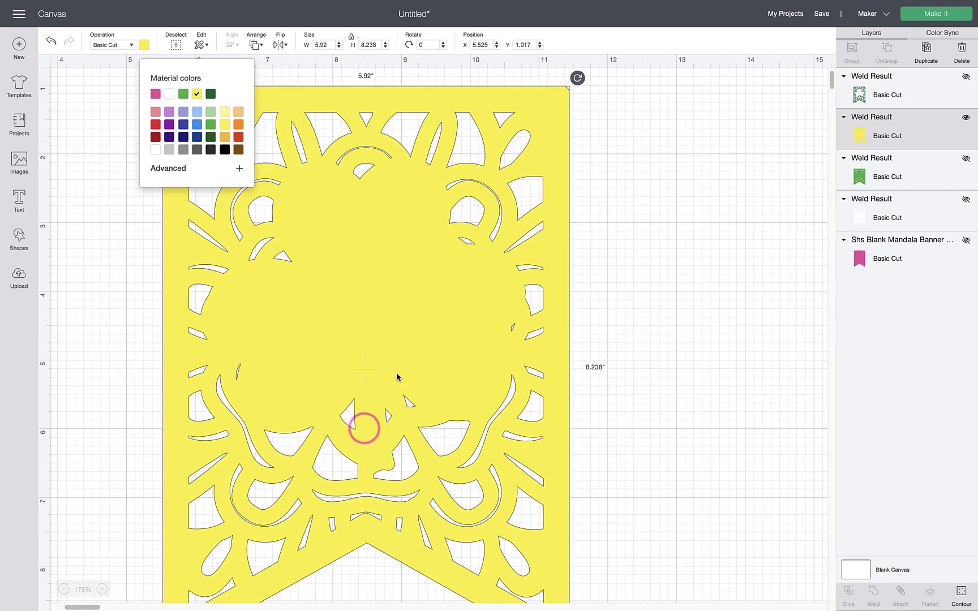
left_click(239, 371)
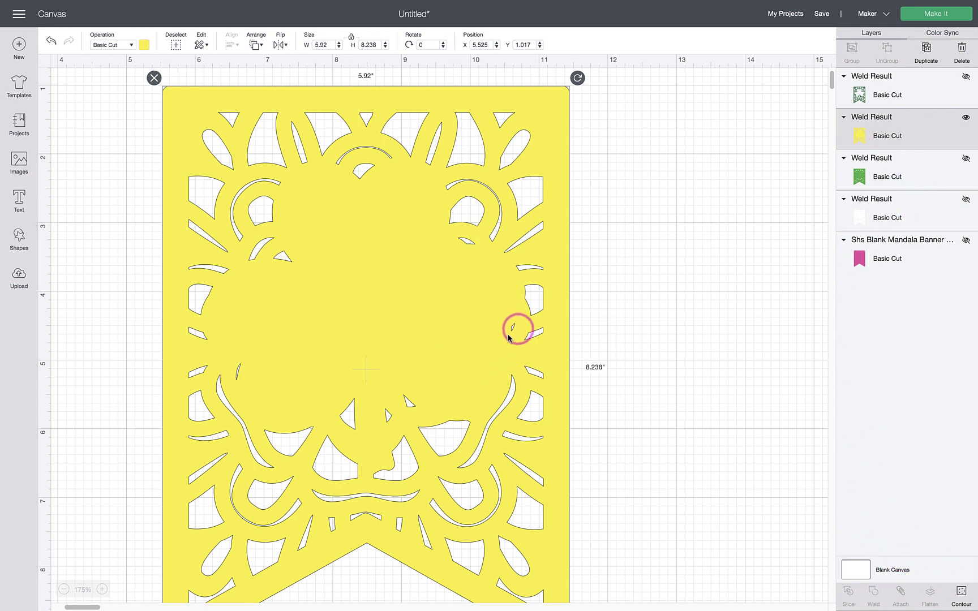
left_click(961, 593)
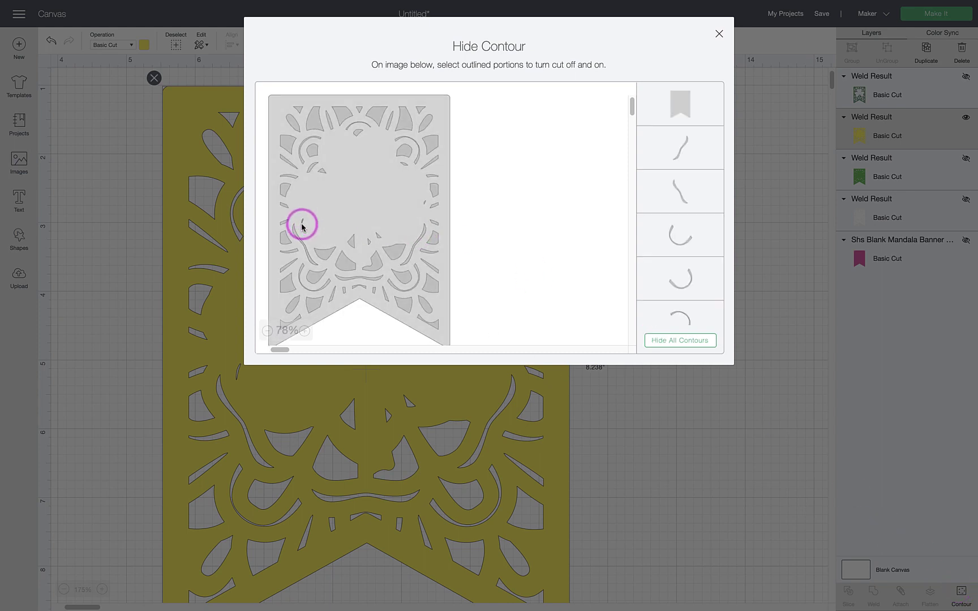
left_click(302, 225)
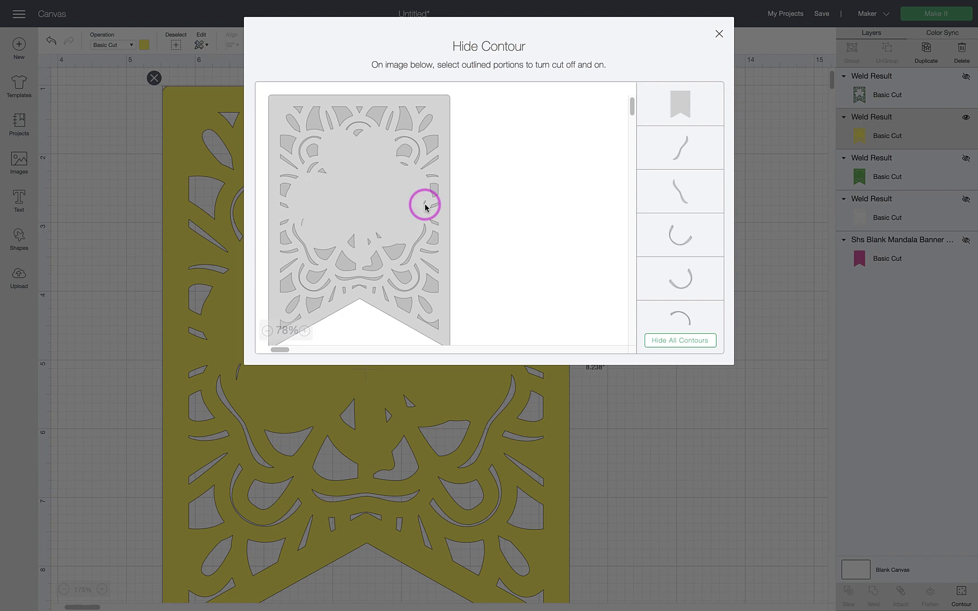
left_click(719, 33)
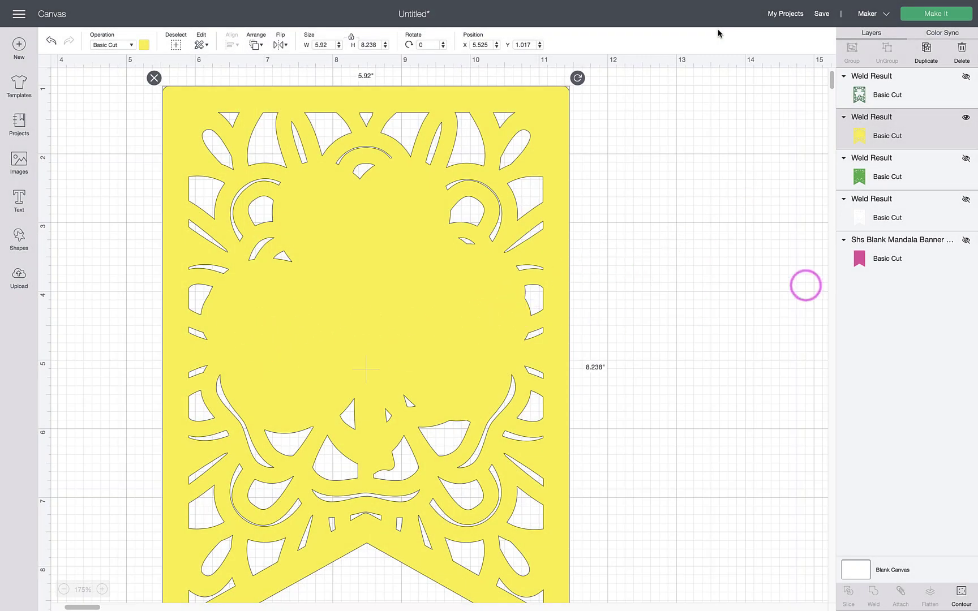
Recolor the yellow second layer white and hide it.
left_click(144, 45)
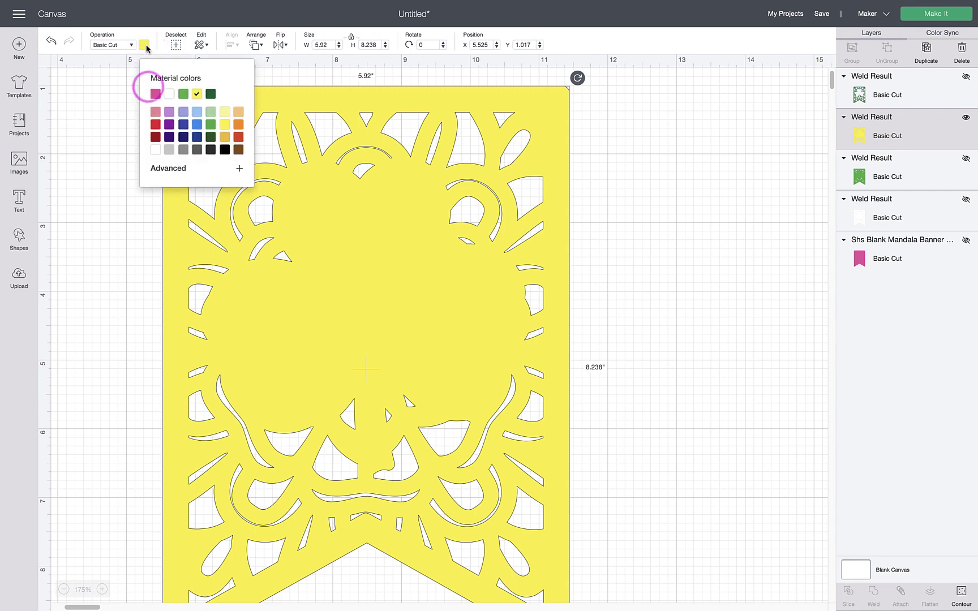
left_click(169, 94)
left_click(966, 117)
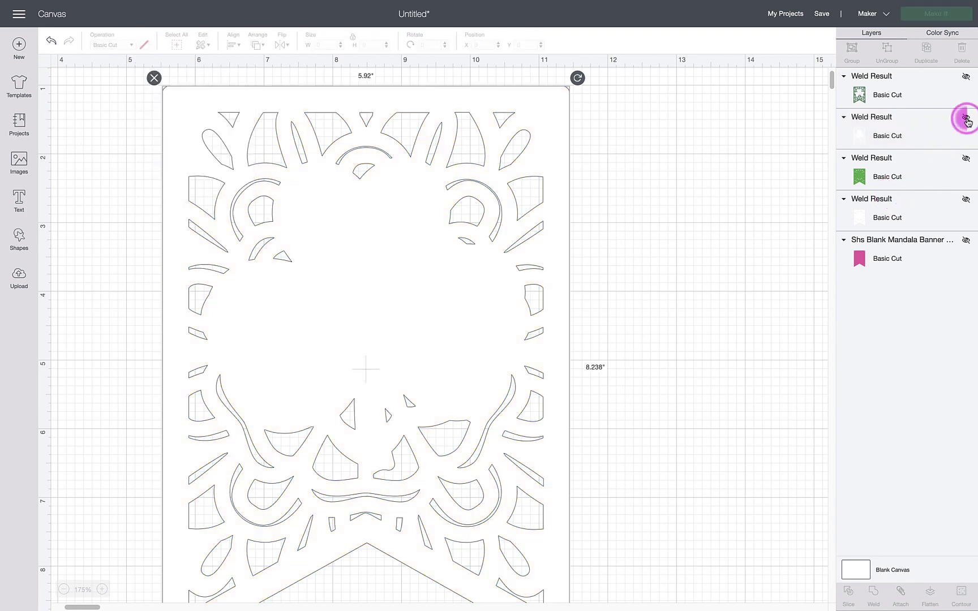
Display the medium green layer and the lower white layer one at a time and examine their small openings.
left_click(965, 158)
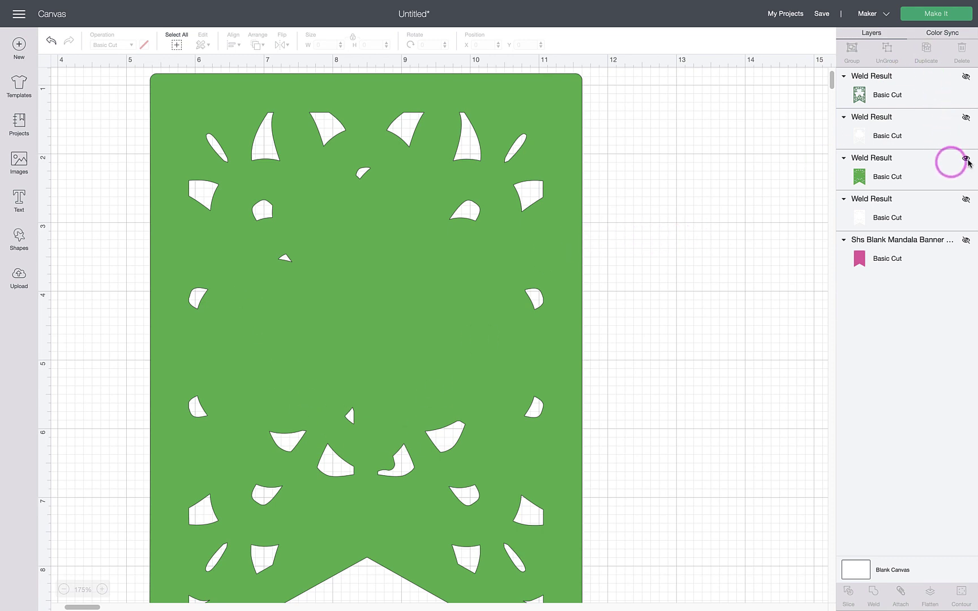
left_click(965, 159)
left_click(966, 199)
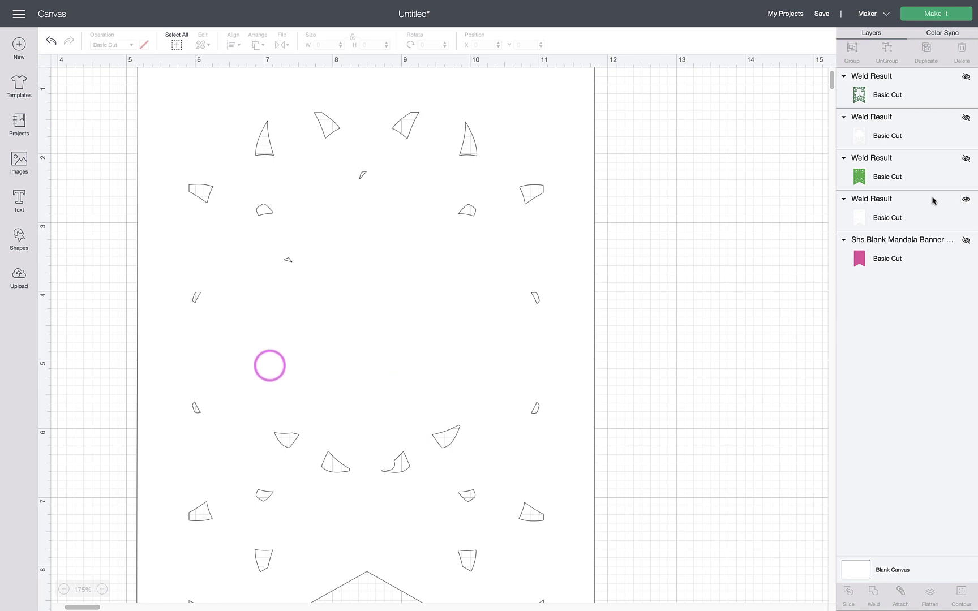
left_click(363, 177)
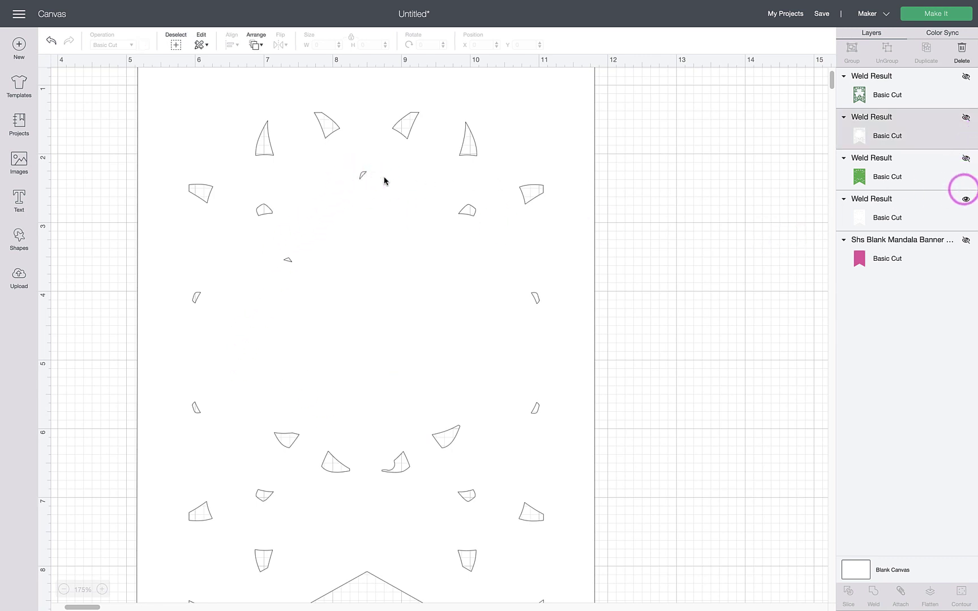
Show the pink, medium green, dark green and upper white layers again to view the complete layered banner.
left_click(967, 240)
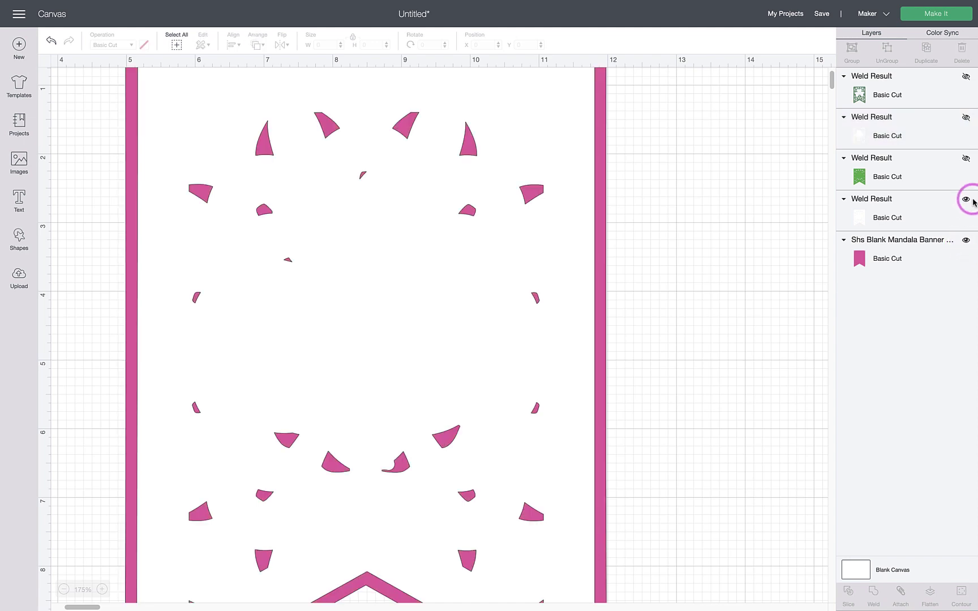
left_click(966, 158)
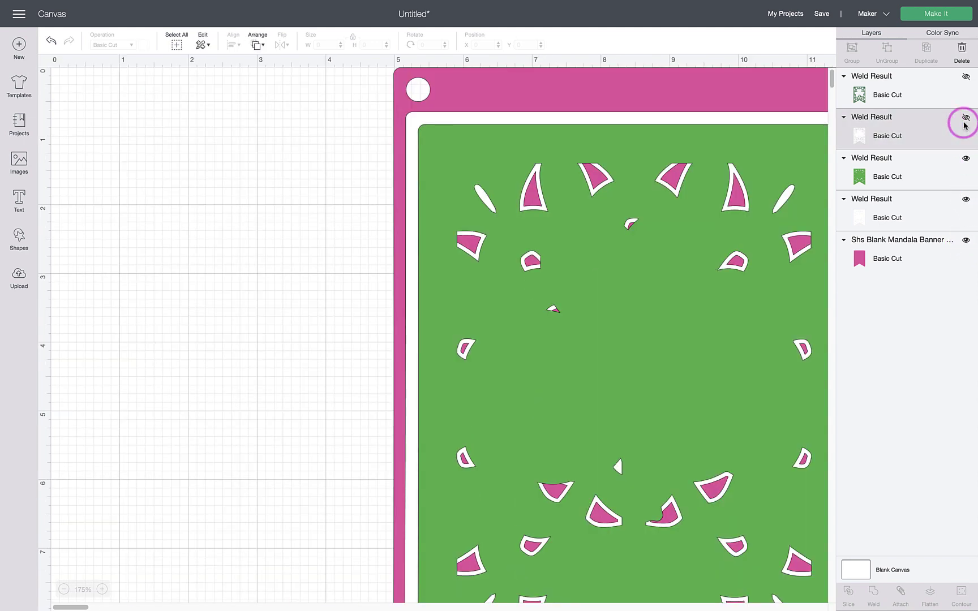
left_click(967, 76)
scroll(721, 225, "right", 5)
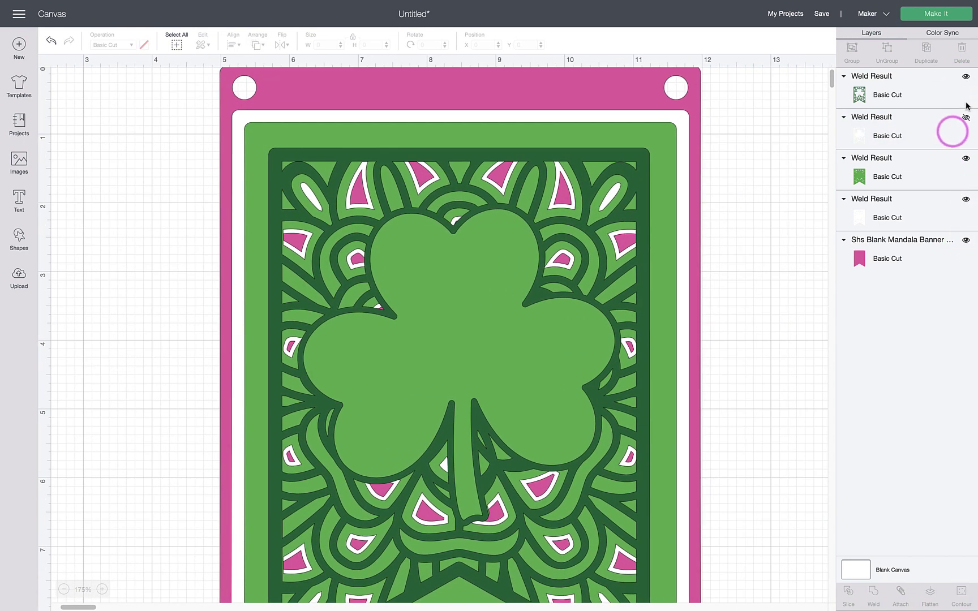
left_click(966, 120)
scroll(716, 292, "right", 12)
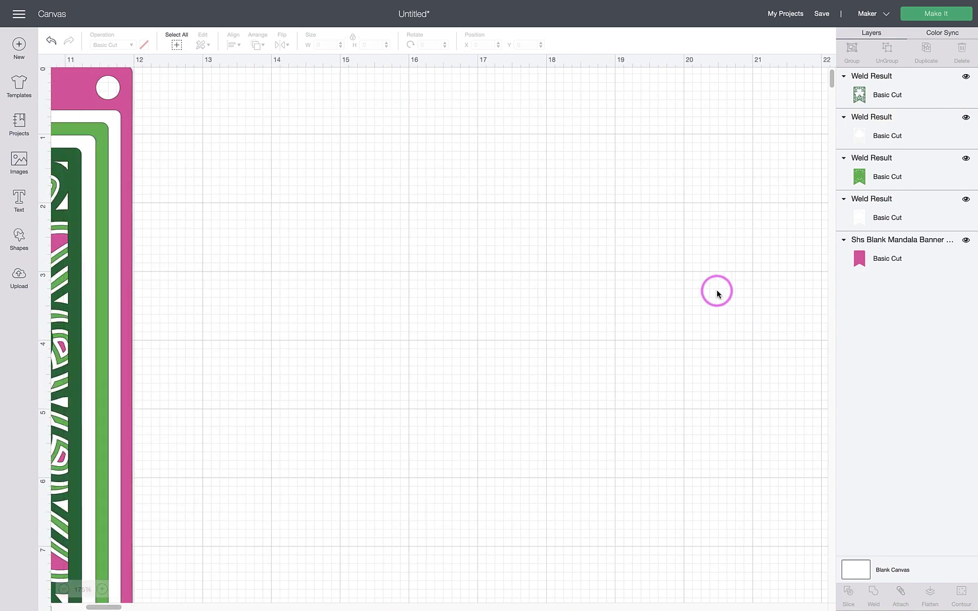
left_click(64, 589)
scroll(185, 430, "right", 3)
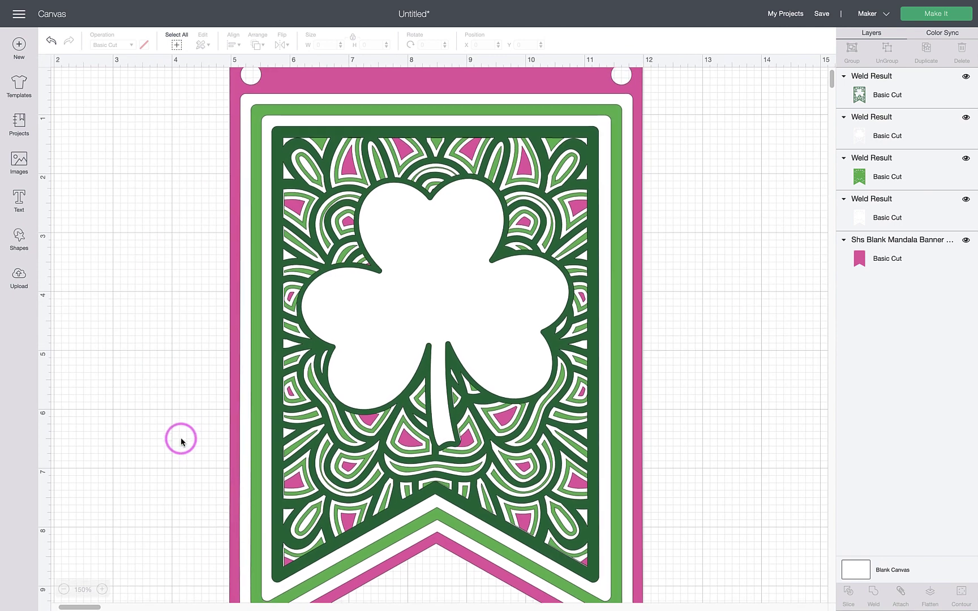